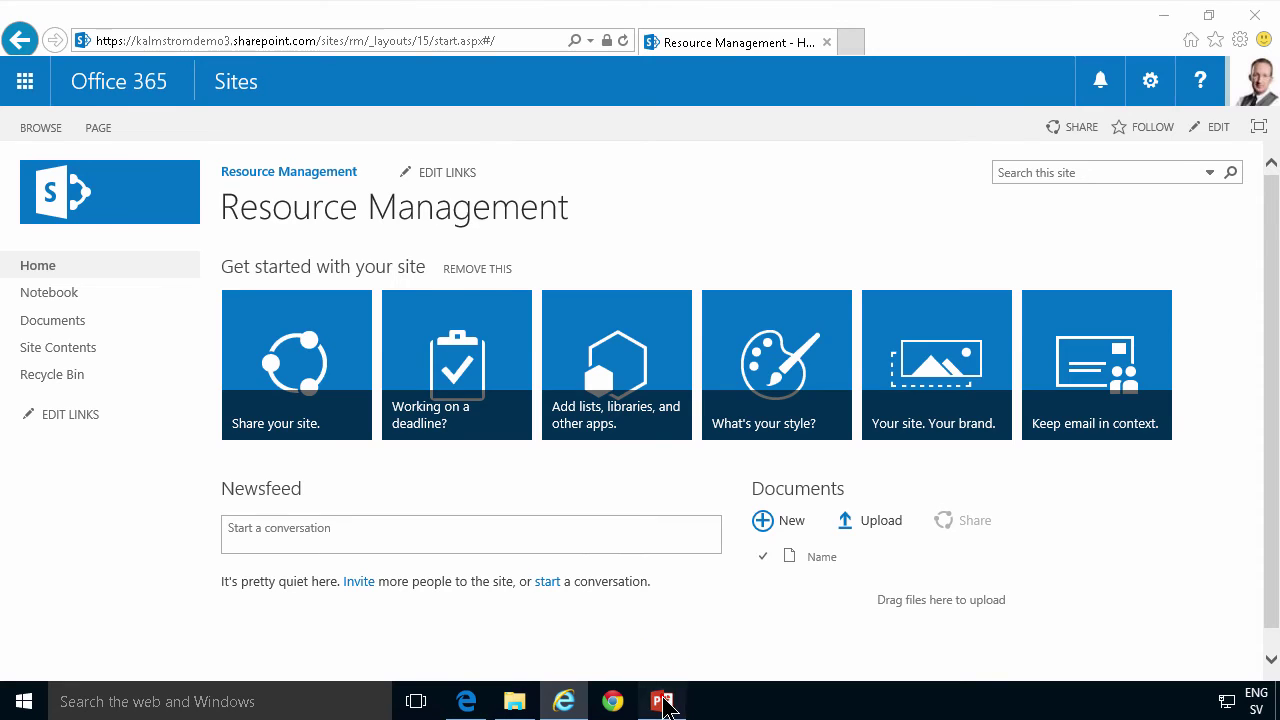
# - Show slide 3 of the 236 Rental Agreement deck, which lists the Rental Agreement Content Type fields
pyautogui.click(662, 701)
pyautogui.press('Home')
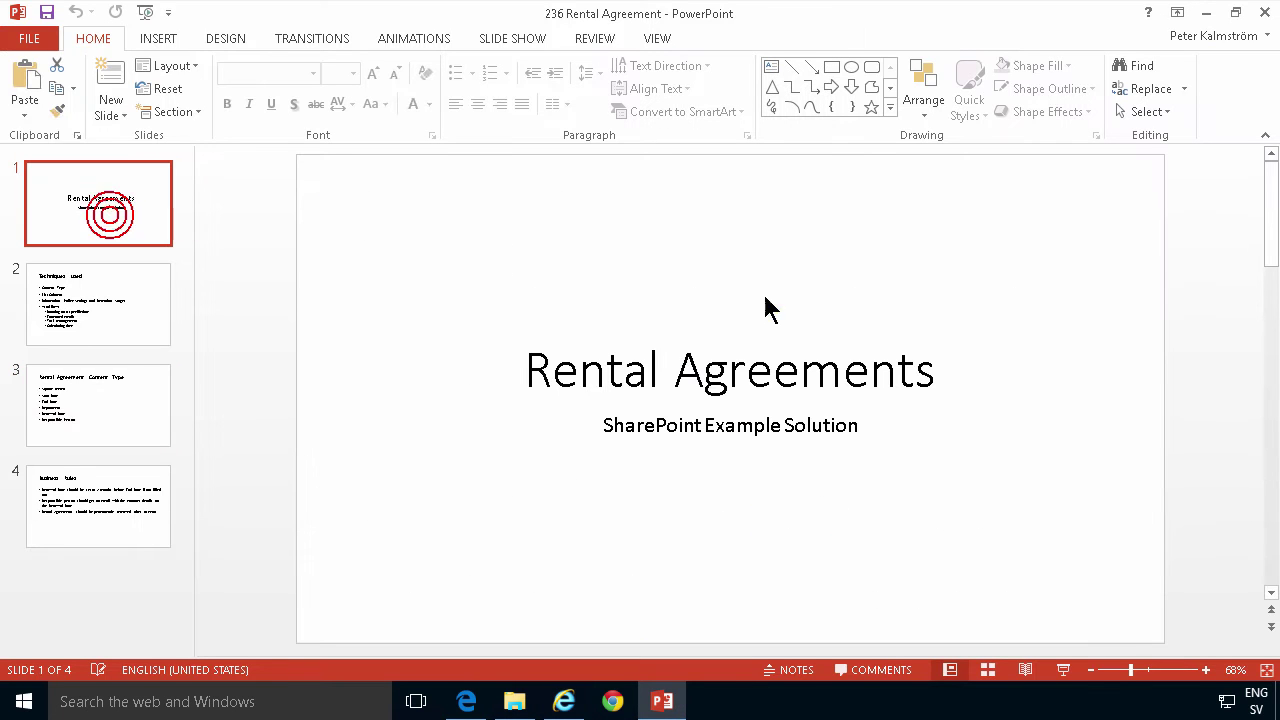
pyautogui.click(92, 393)
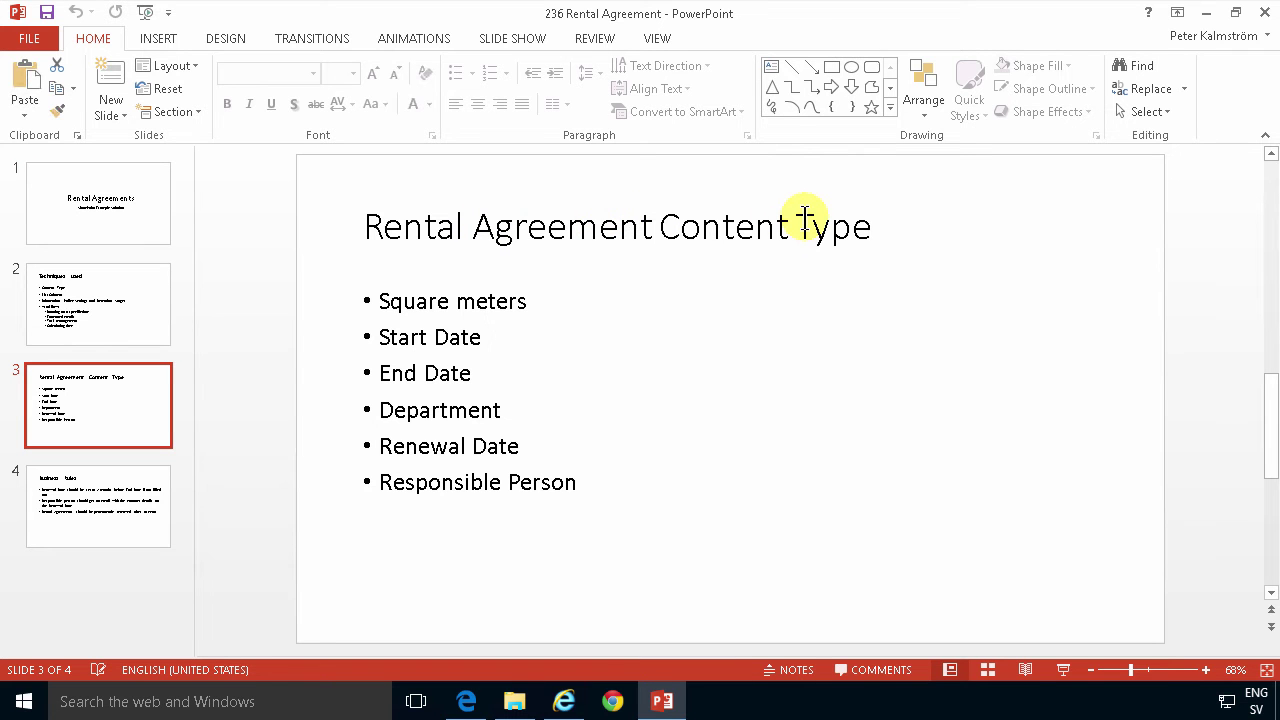
# - Go from the Resource Management site through Site settings to Site content types
pyautogui.click(564, 701)
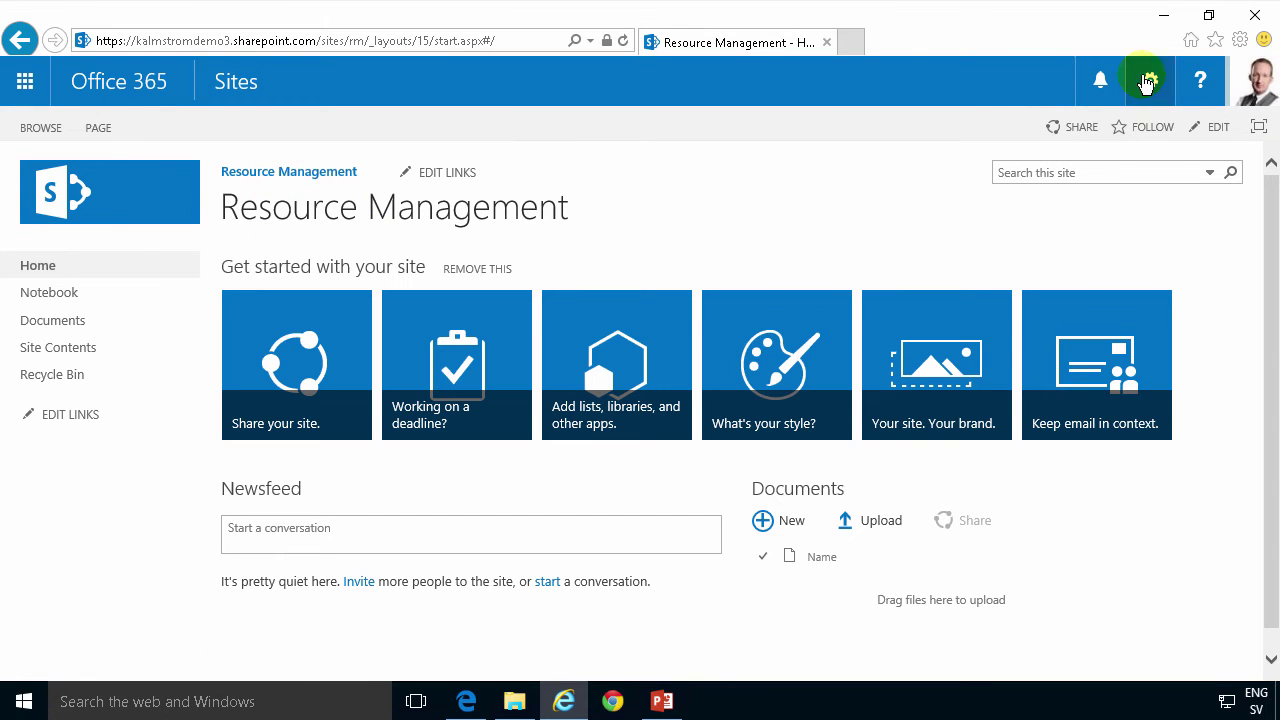
pyautogui.click(1147, 82)
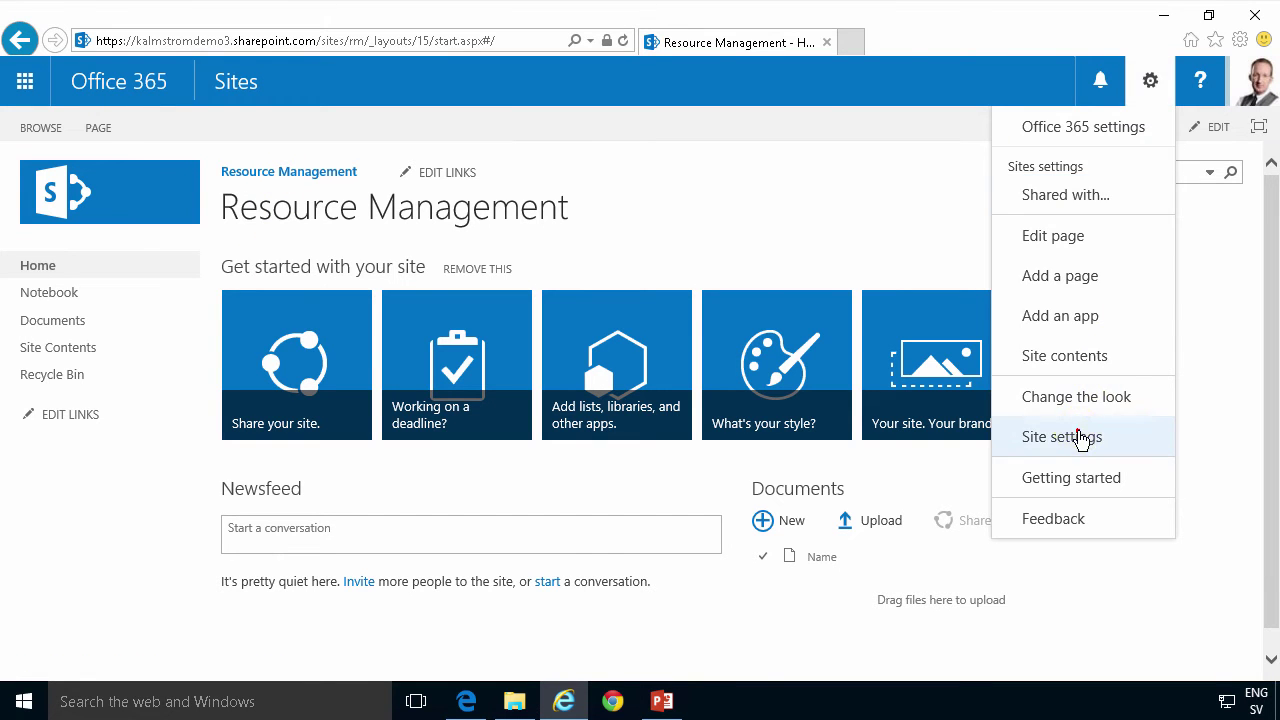
pyautogui.click(1080, 440)
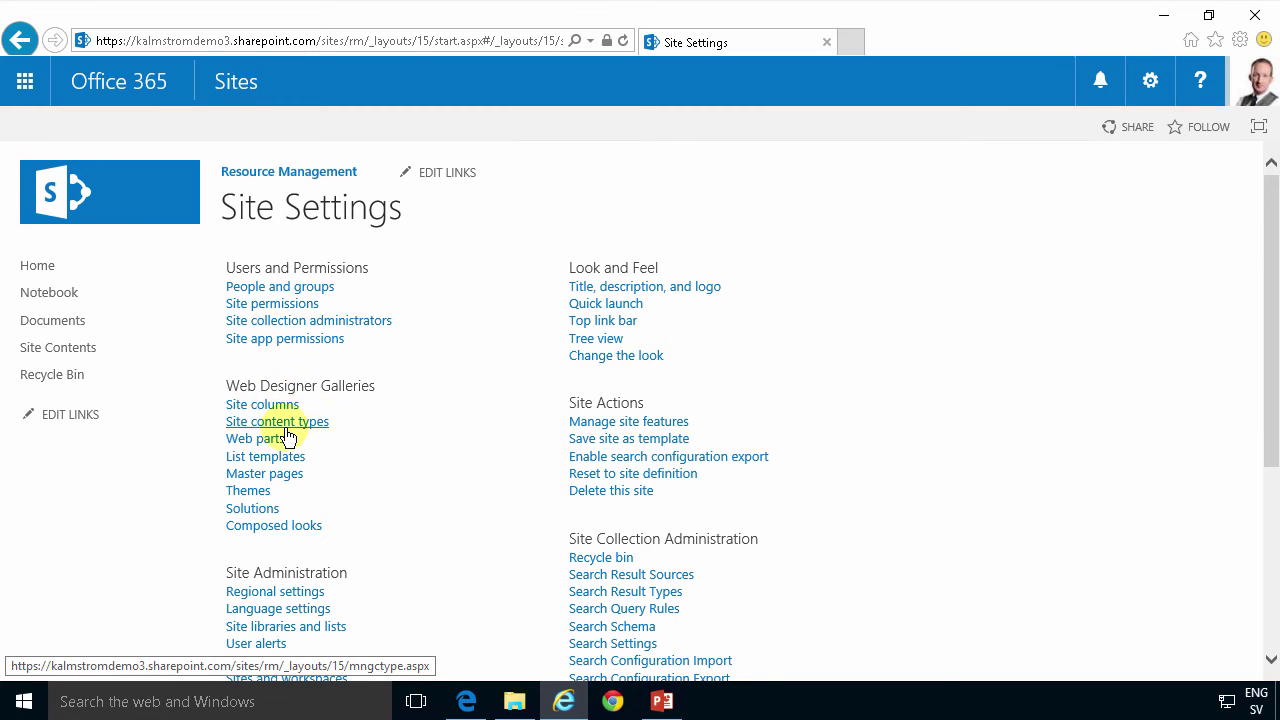
pyautogui.click(287, 428)
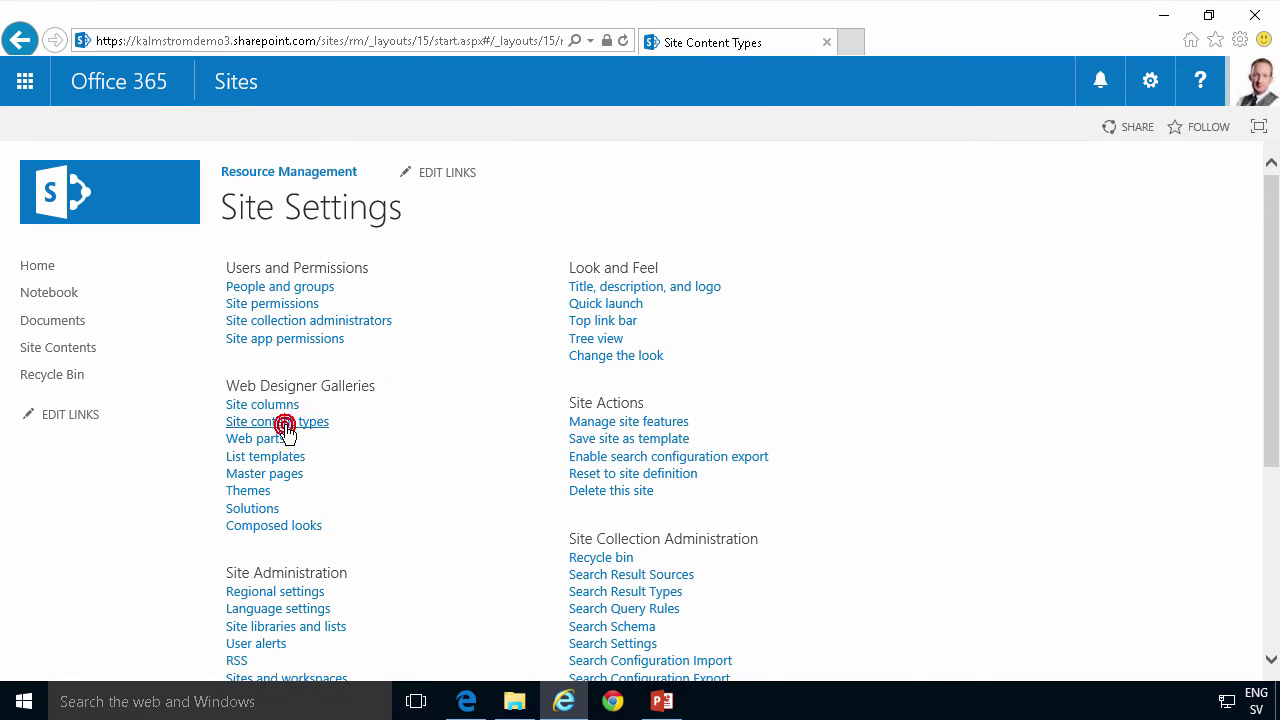
# - Create the 'Rental Agreement' content type with parent List Content Types > Item in the Contoso group
pyautogui.click(259, 278)
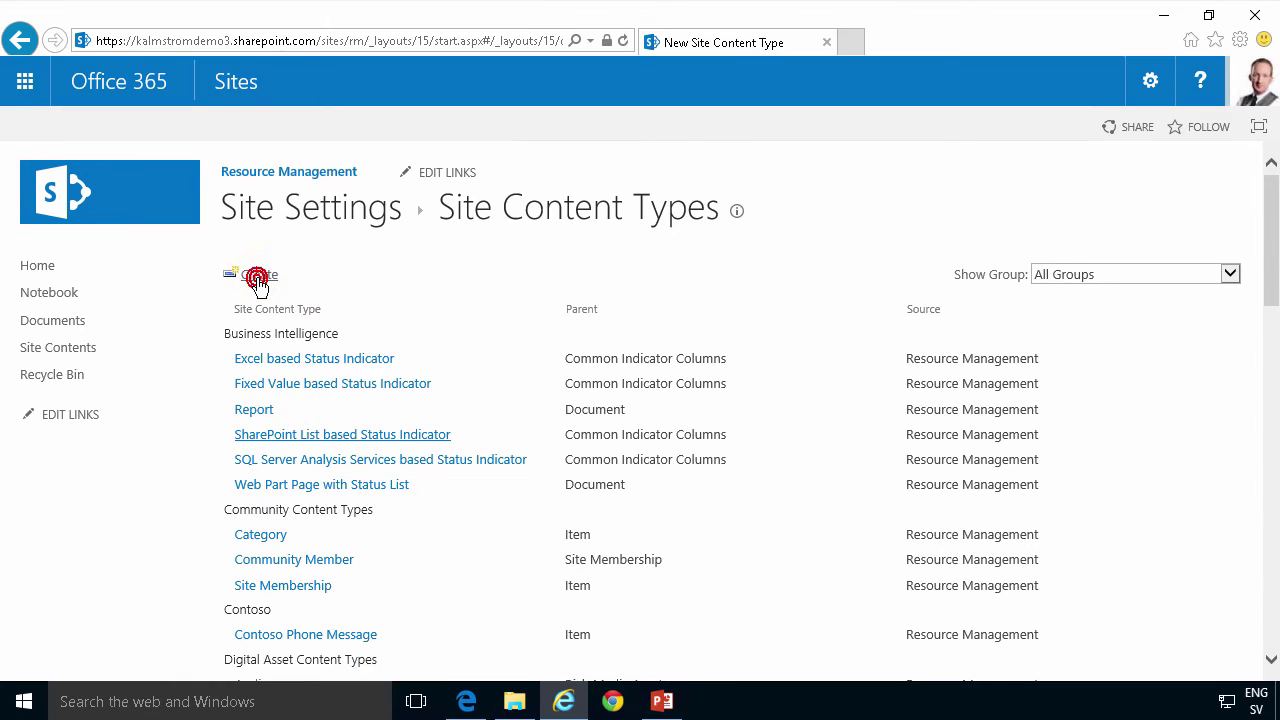
pyautogui.write('Re')
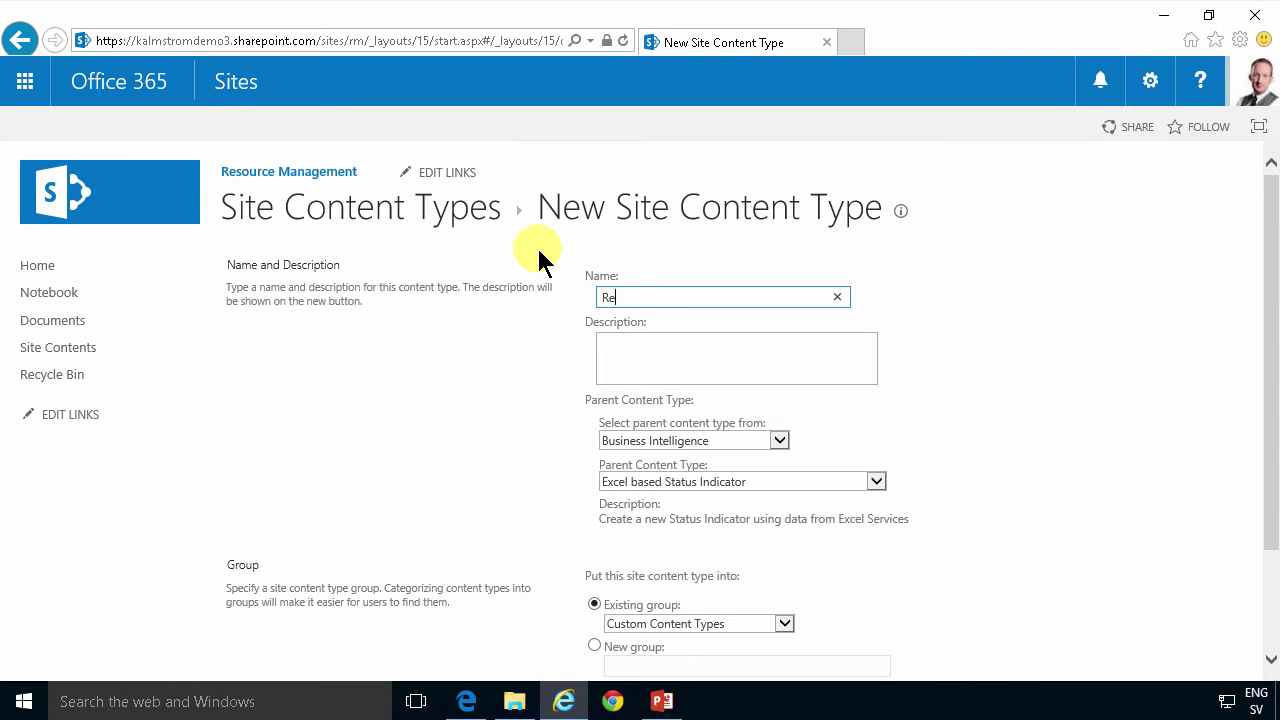
pyautogui.write('ntal Agreement')
pyautogui.click(780, 440)
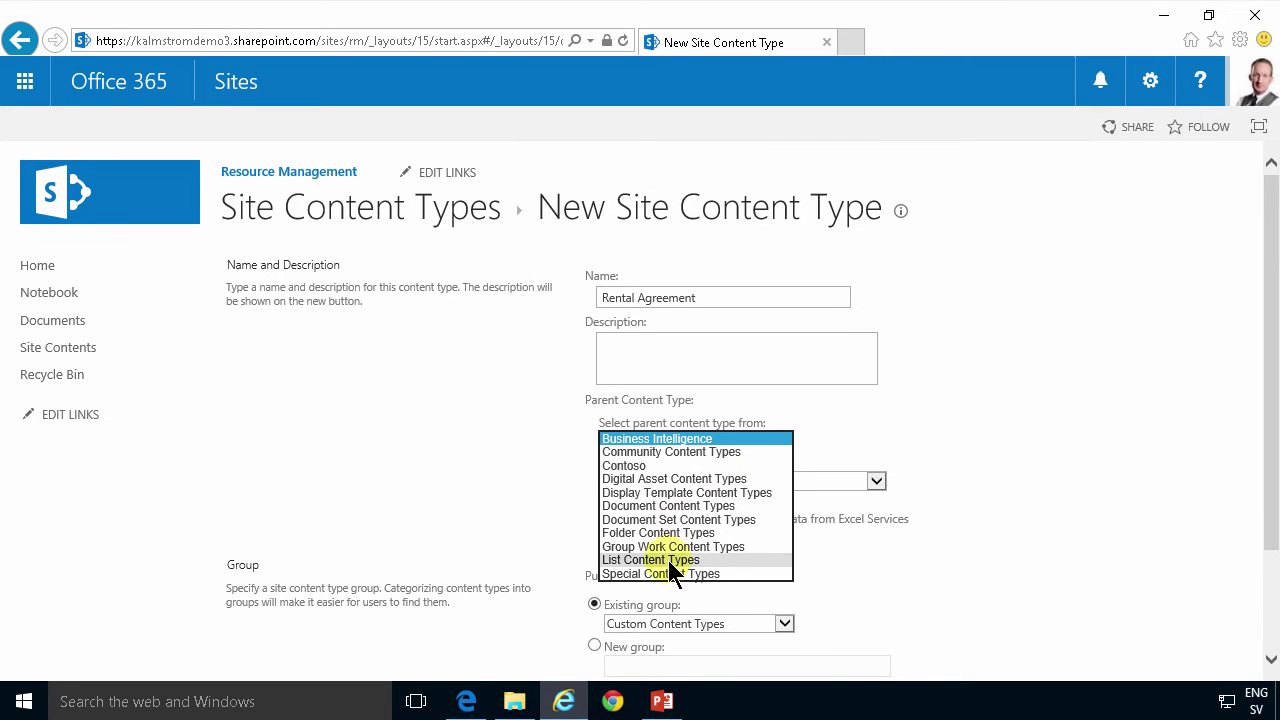
pyautogui.click(672, 560)
pyautogui.click(707, 477)
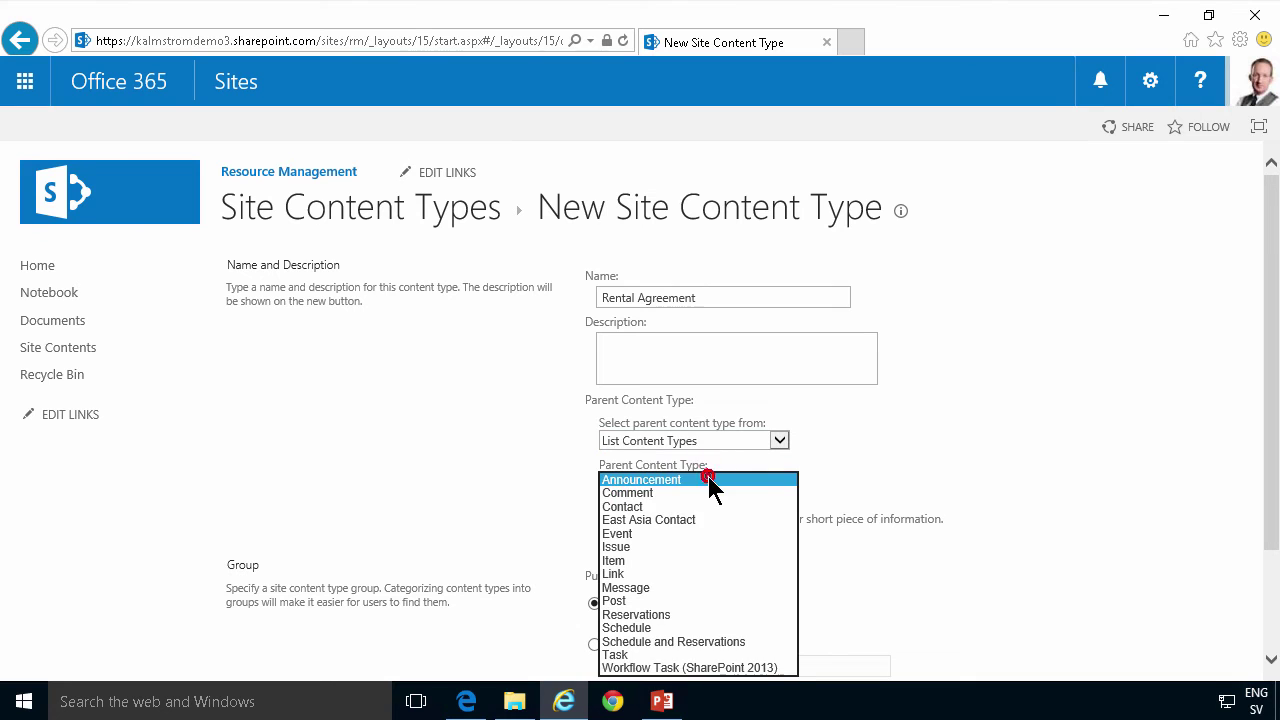
pyautogui.click(631, 561)
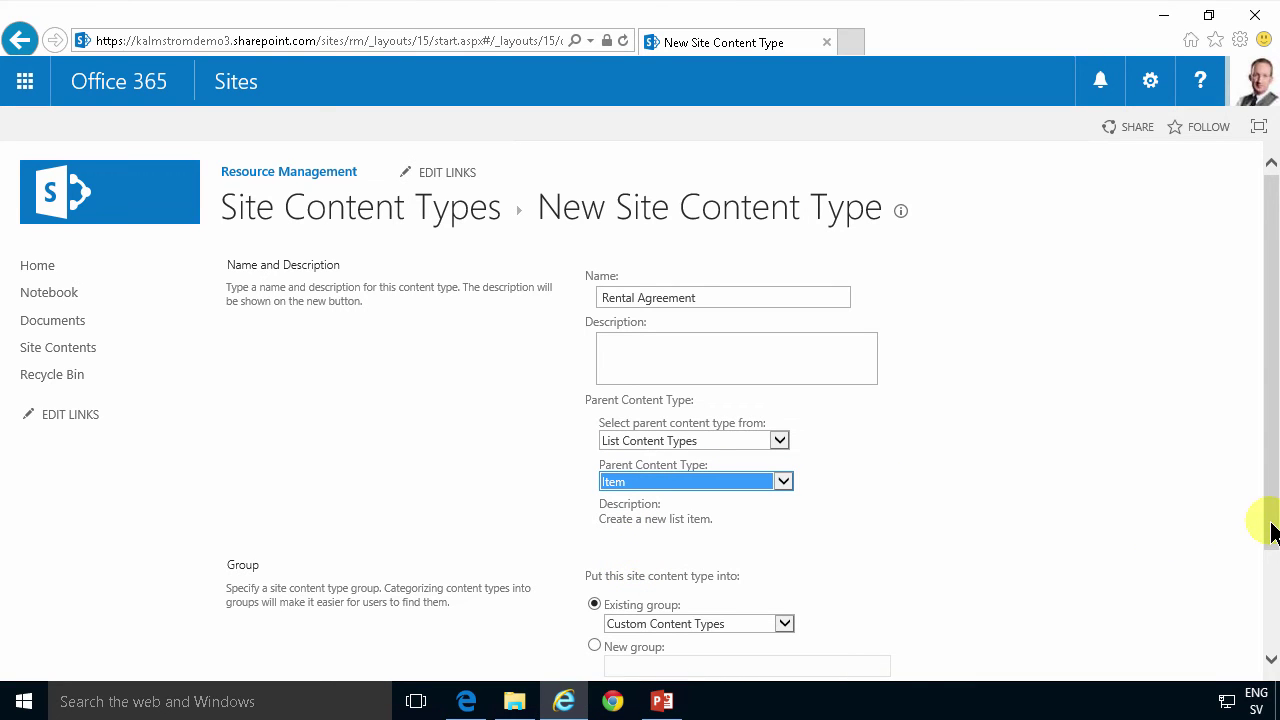
pyautogui.moveTo(1271, 528); pyautogui.dragTo(1268, 636)
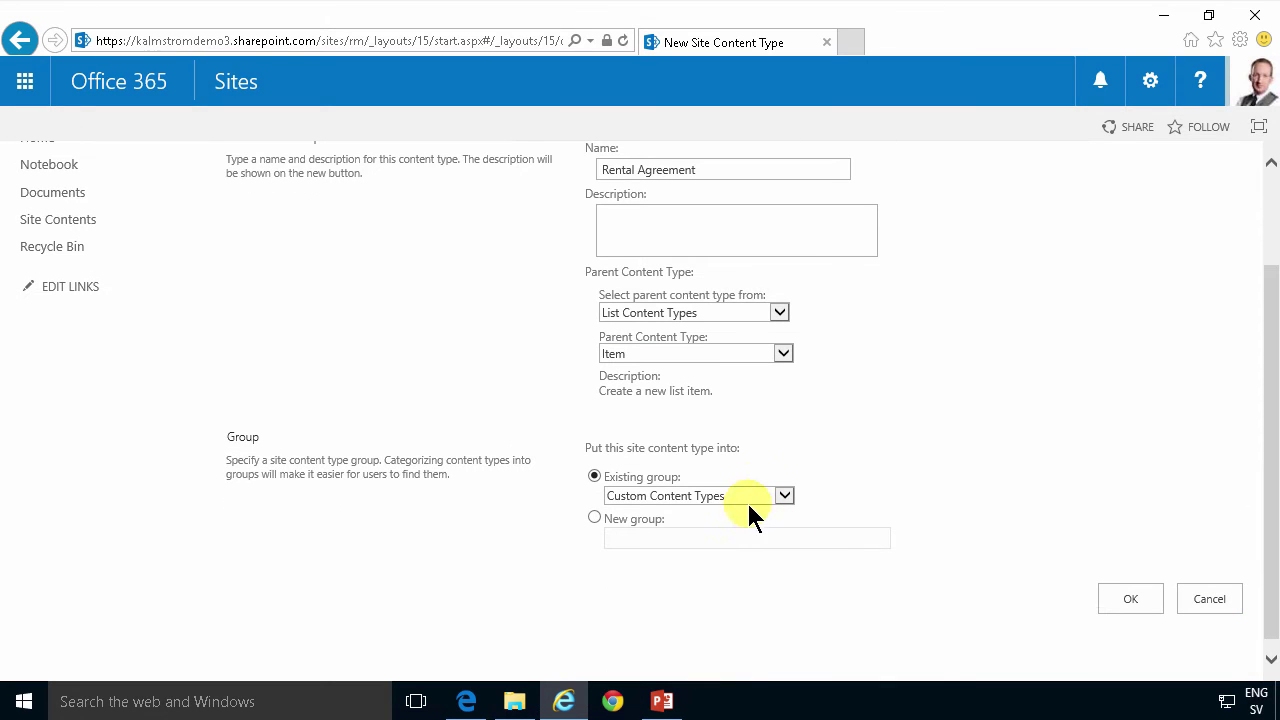
pyautogui.click(746, 497)
pyautogui.click(666, 473)
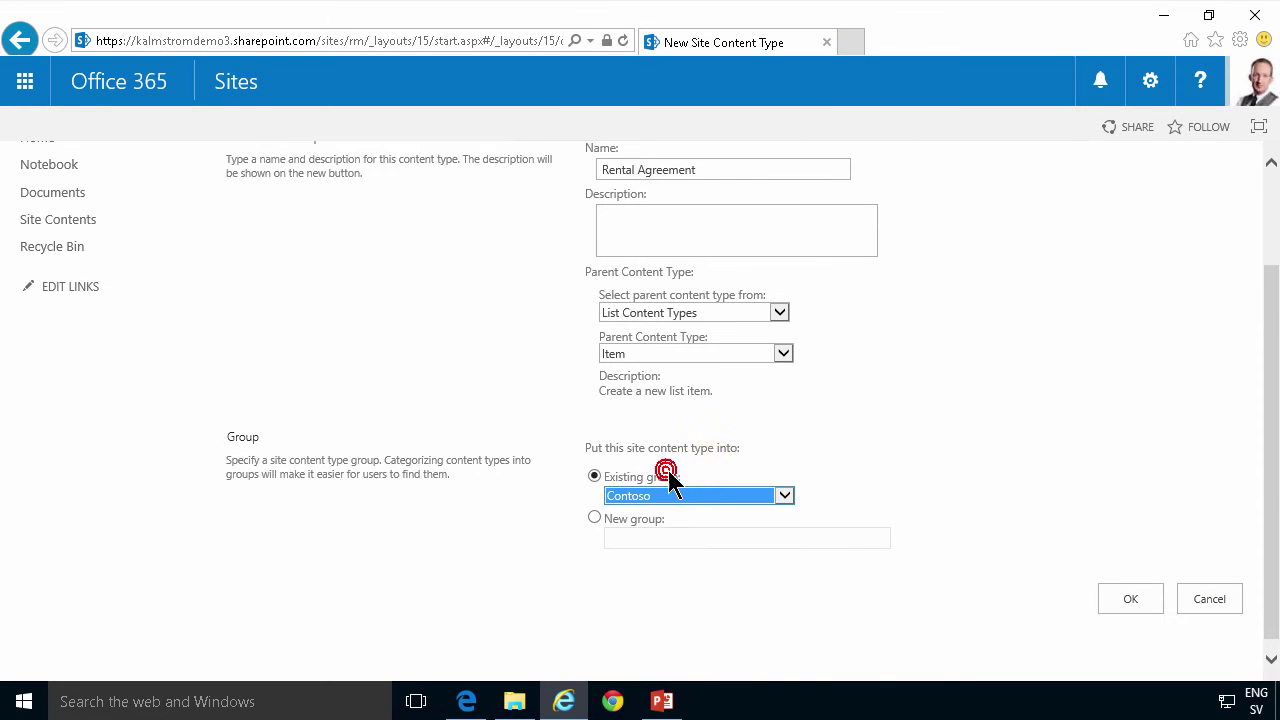
pyautogui.click(1136, 600)
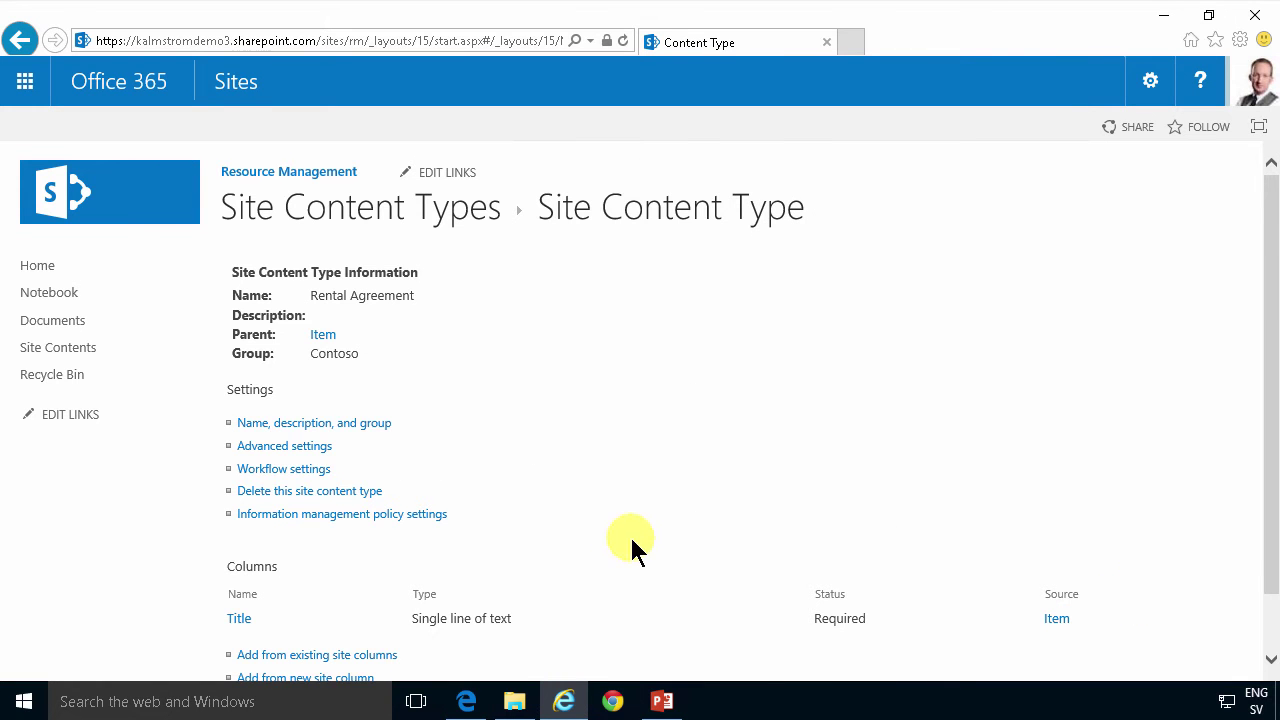
# - Start a new site column for Rental Agreement from its content type page
pyautogui.scroll(-1, 631, 543)
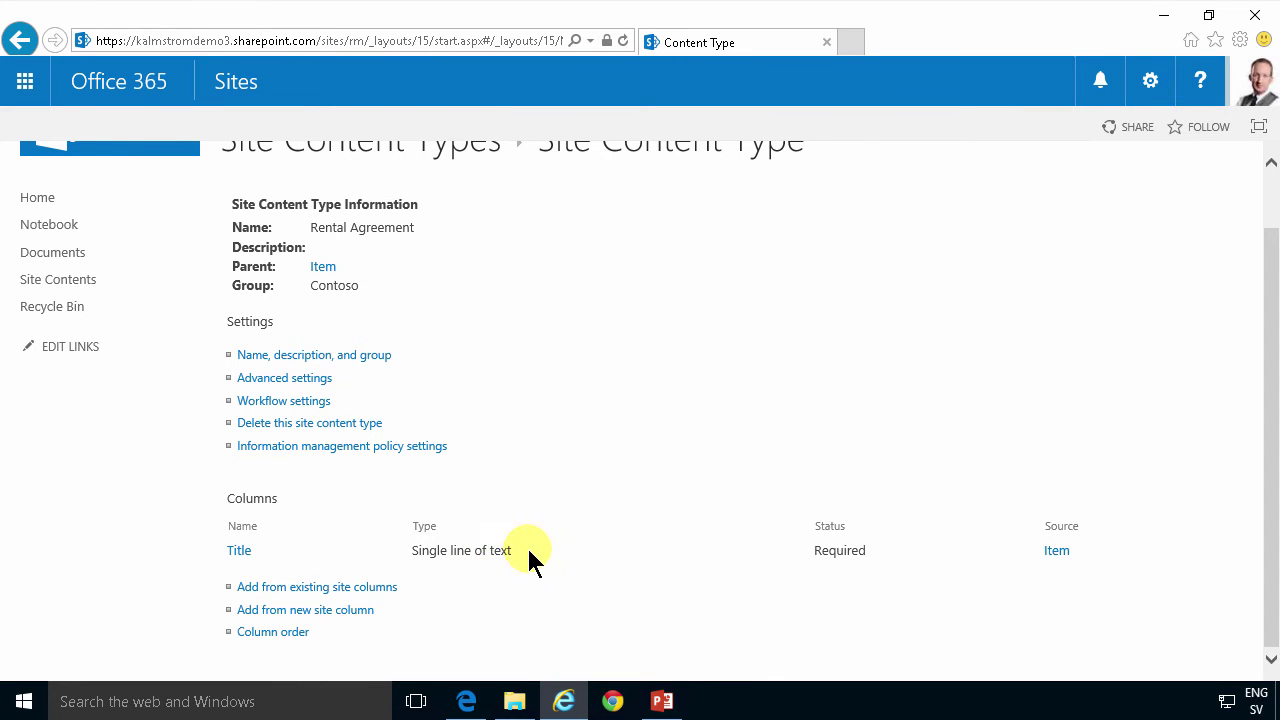
pyautogui.scroll(1, 510, 570)
pyautogui.scroll(-1, 525, 563)
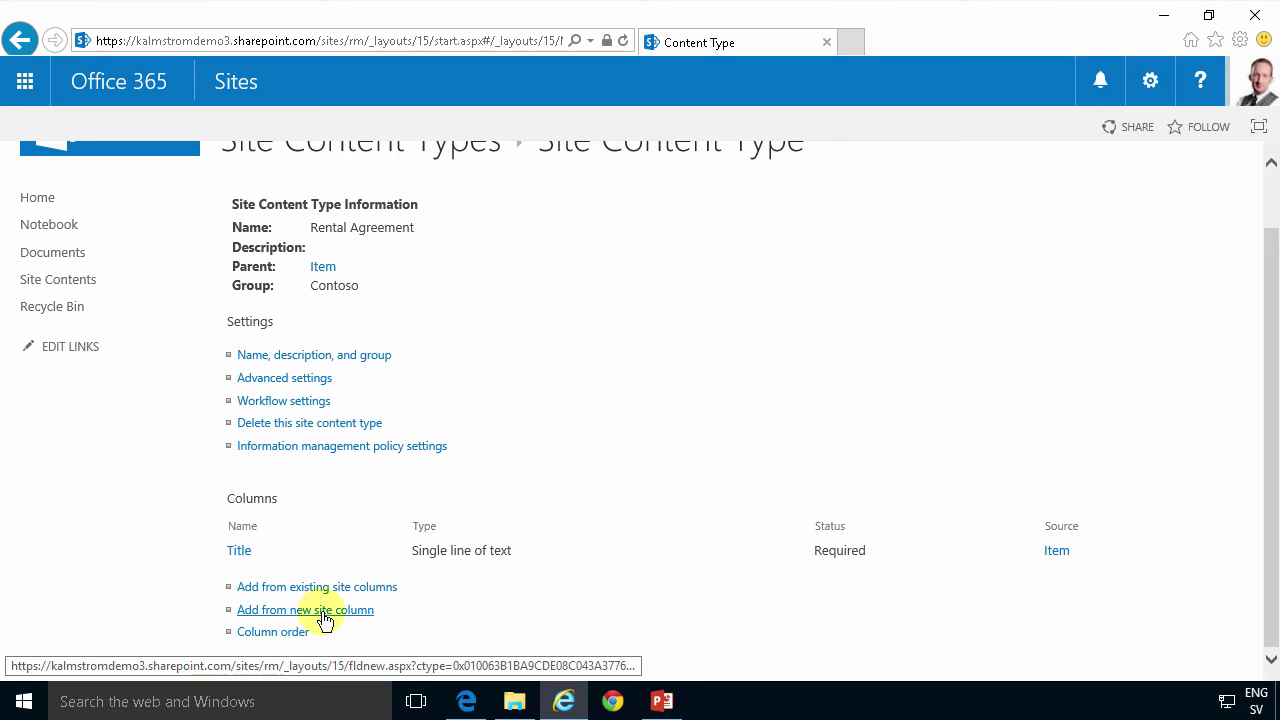
pyautogui.click(322, 612)
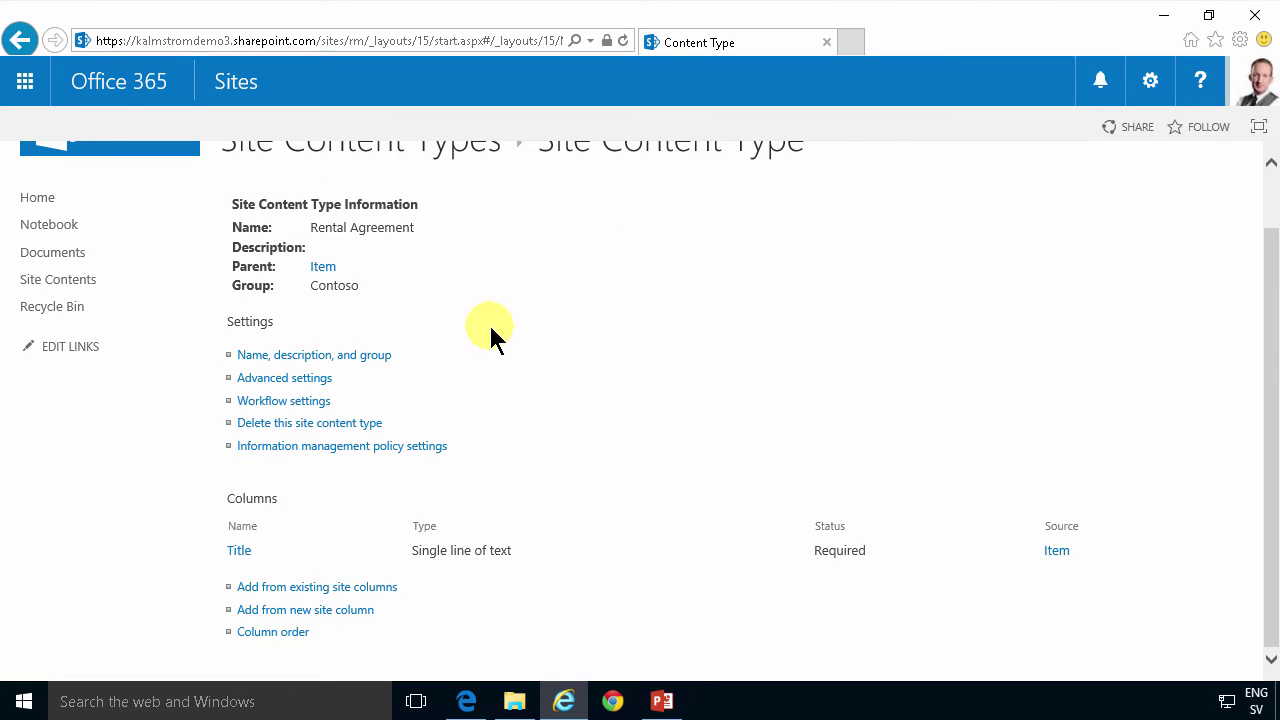
# - Arrange PowerPoint's column list slide on the right and the browser on the left
pyautogui.click(660, 705)
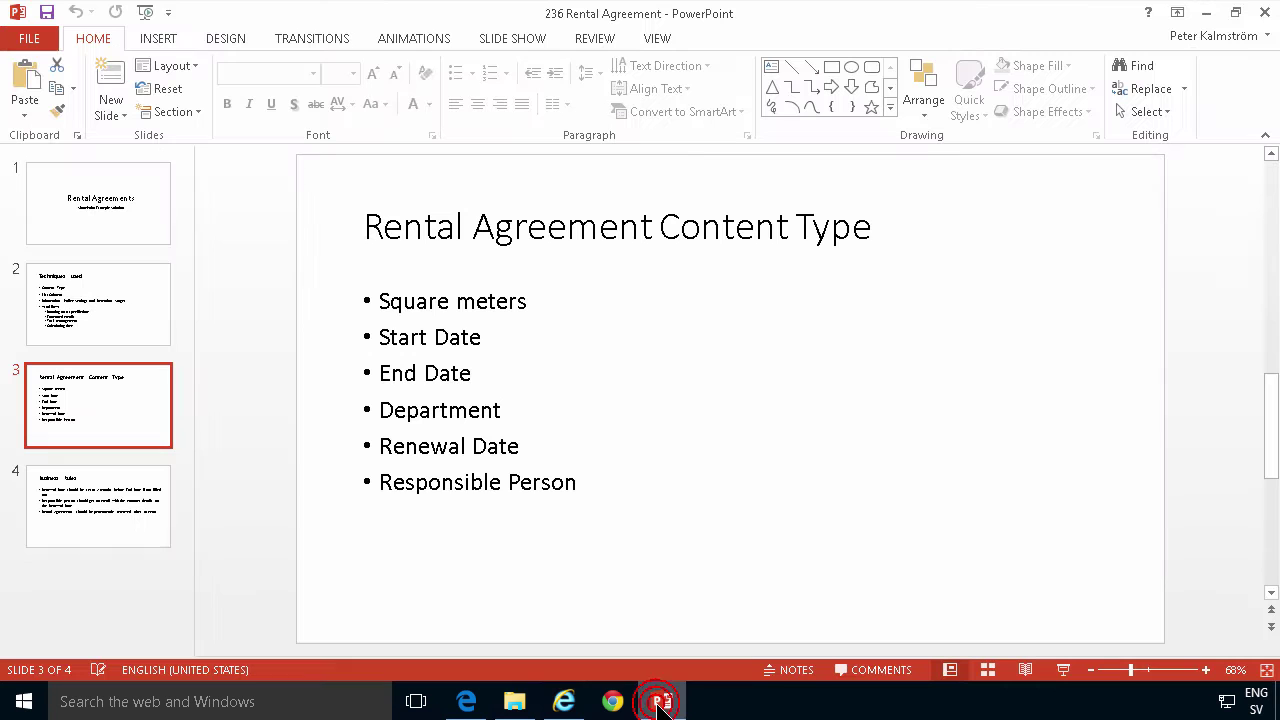
pyautogui.doubleClick(487, 22)
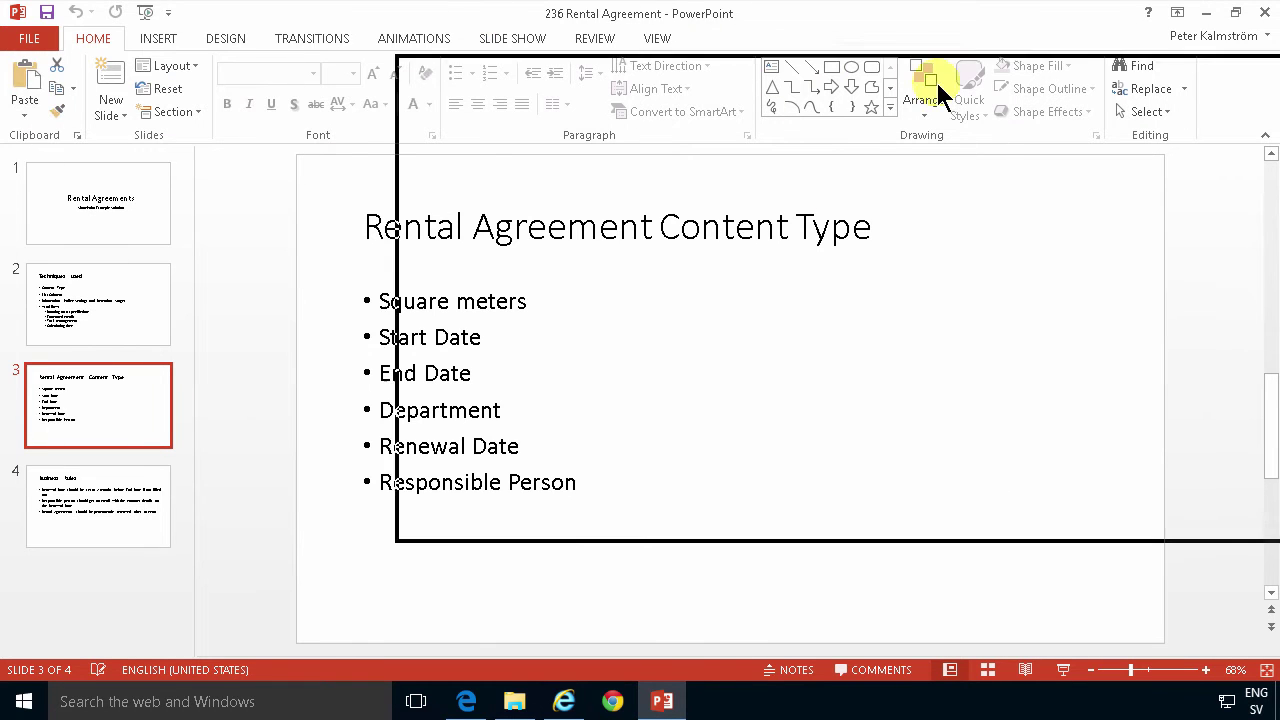
pyautogui.moveTo(444, 291); pyautogui.dragTo(866, 300)
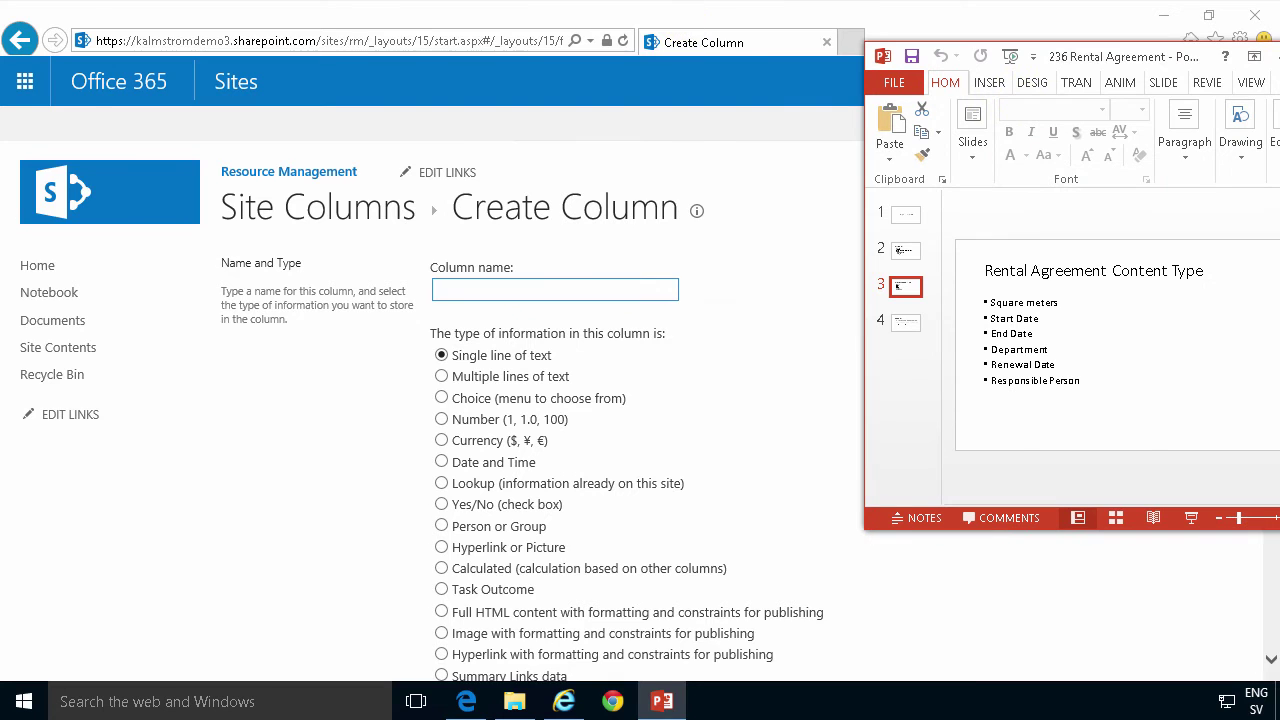
pyautogui.doubleClick(676, 20)
pyautogui.click(514, 671)
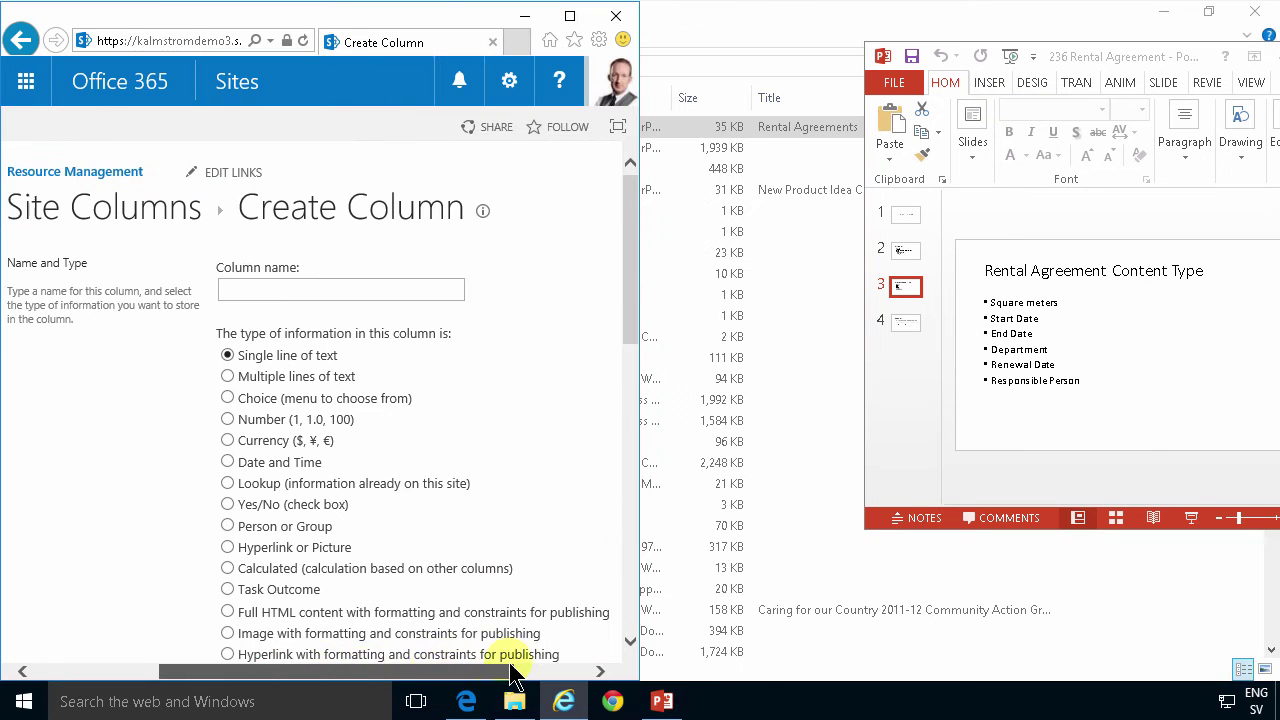
# - Create a 'Square meters' Number column filed under the Contoso group
pyautogui.click(275, 290)
pyautogui.write('S')
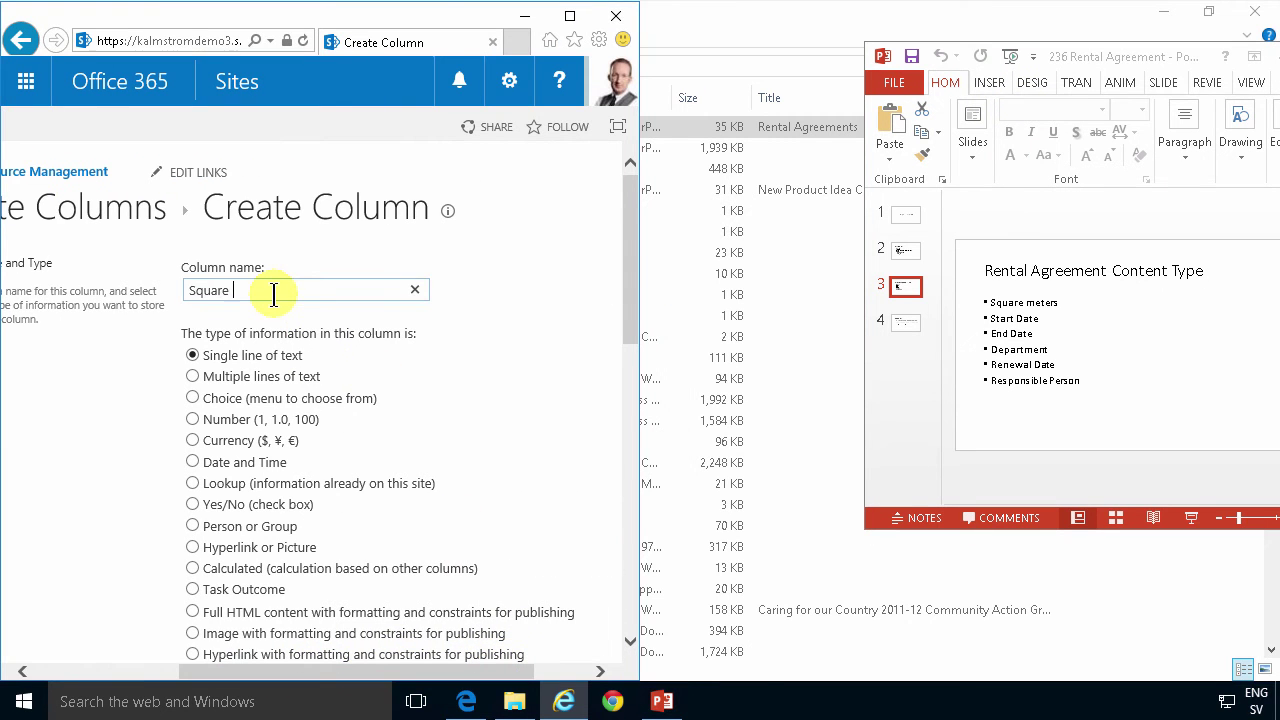
pyautogui.write('quare meters')
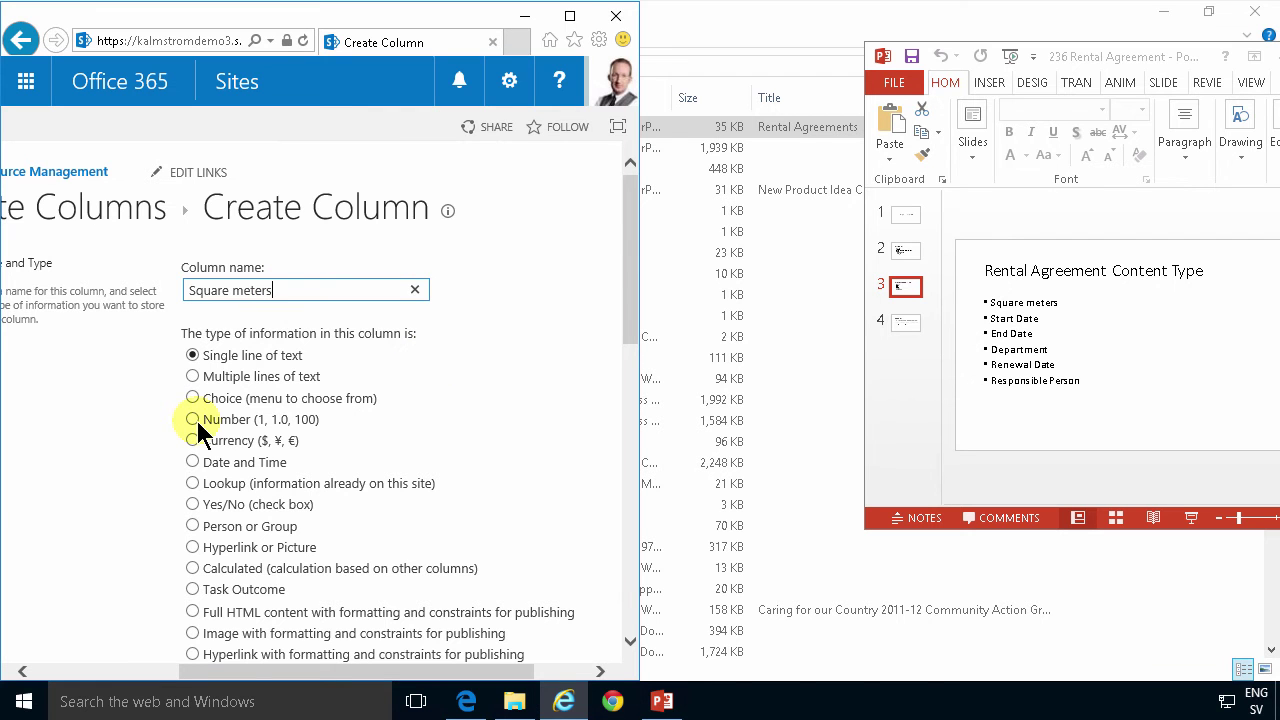
pyautogui.click(193, 419)
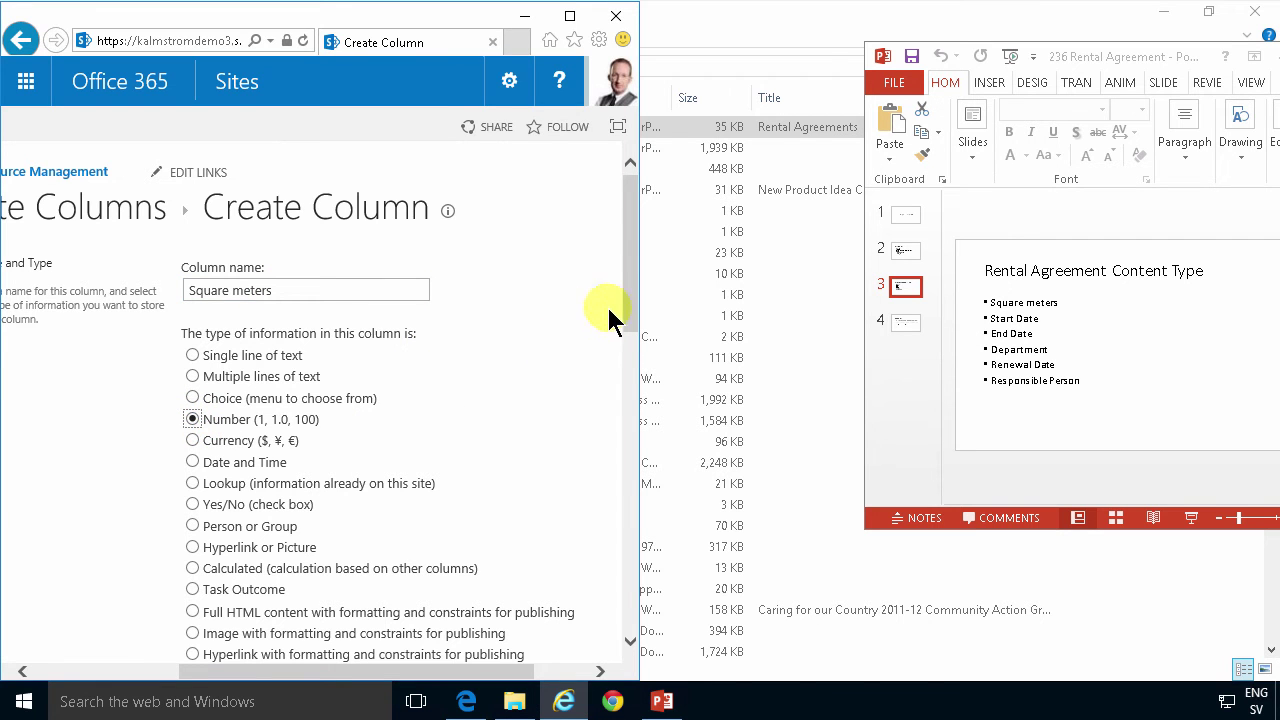
pyautogui.moveTo(628, 300); pyautogui.dragTo(620, 503)
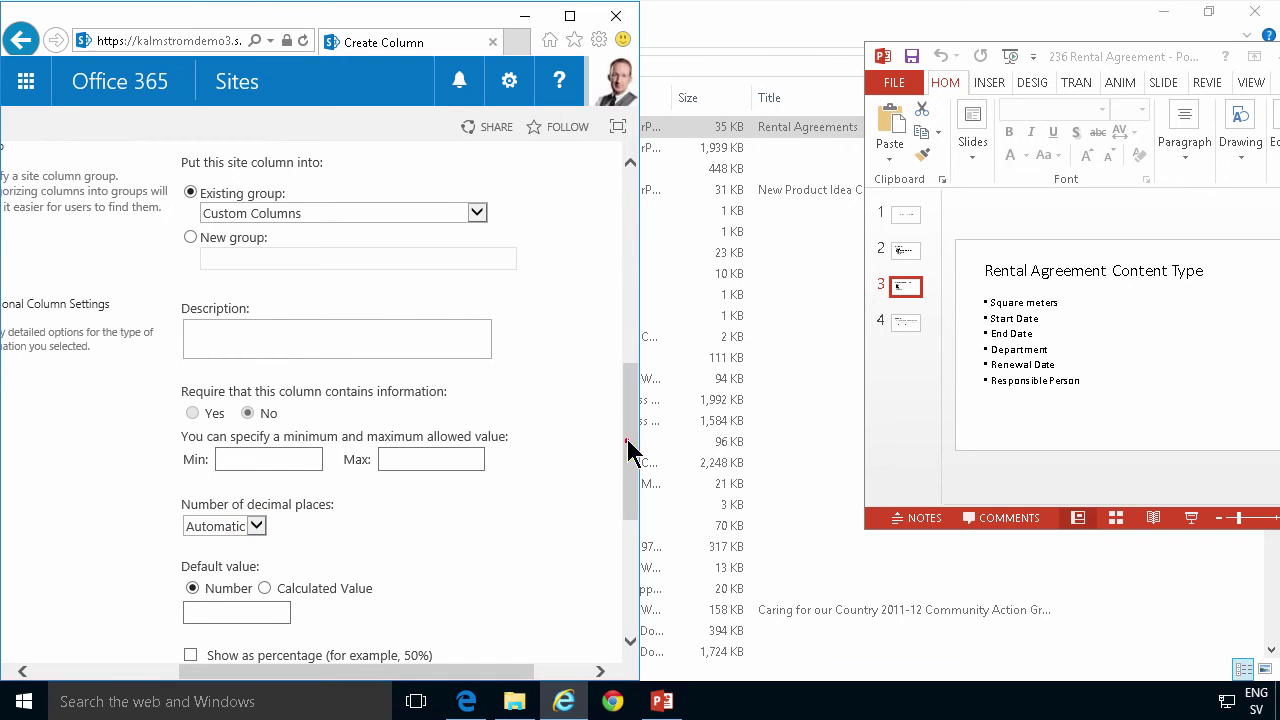
pyautogui.moveTo(629, 449); pyautogui.dragTo(625, 408)
pyautogui.click(346, 356)
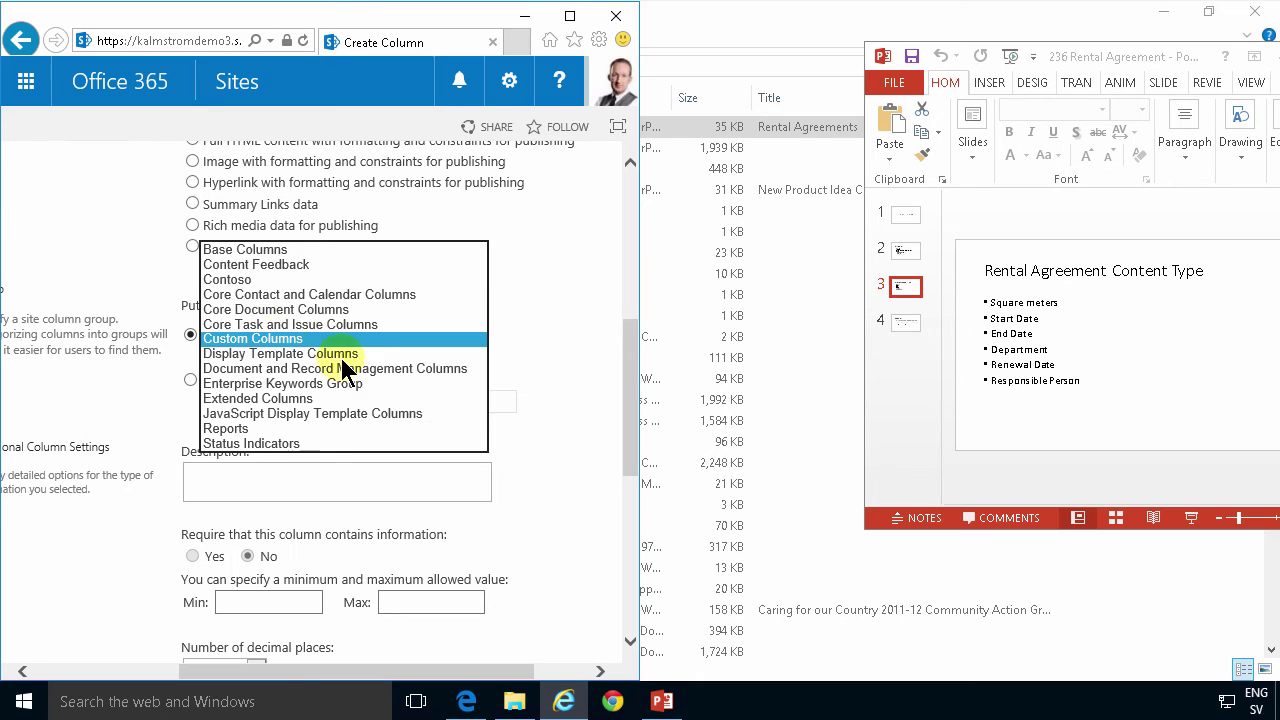
pyautogui.click(248, 280)
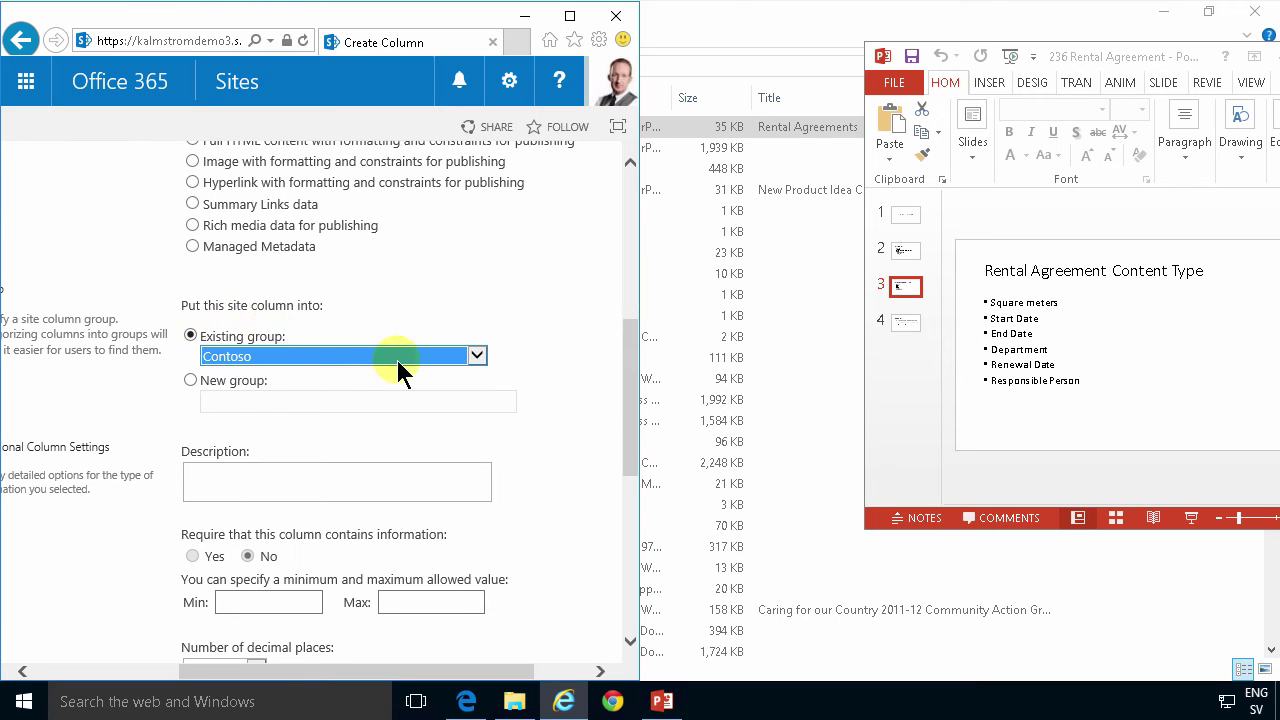
pyautogui.moveTo(630, 400); pyautogui.dragTo(625, 585)
pyautogui.click(543, 549)
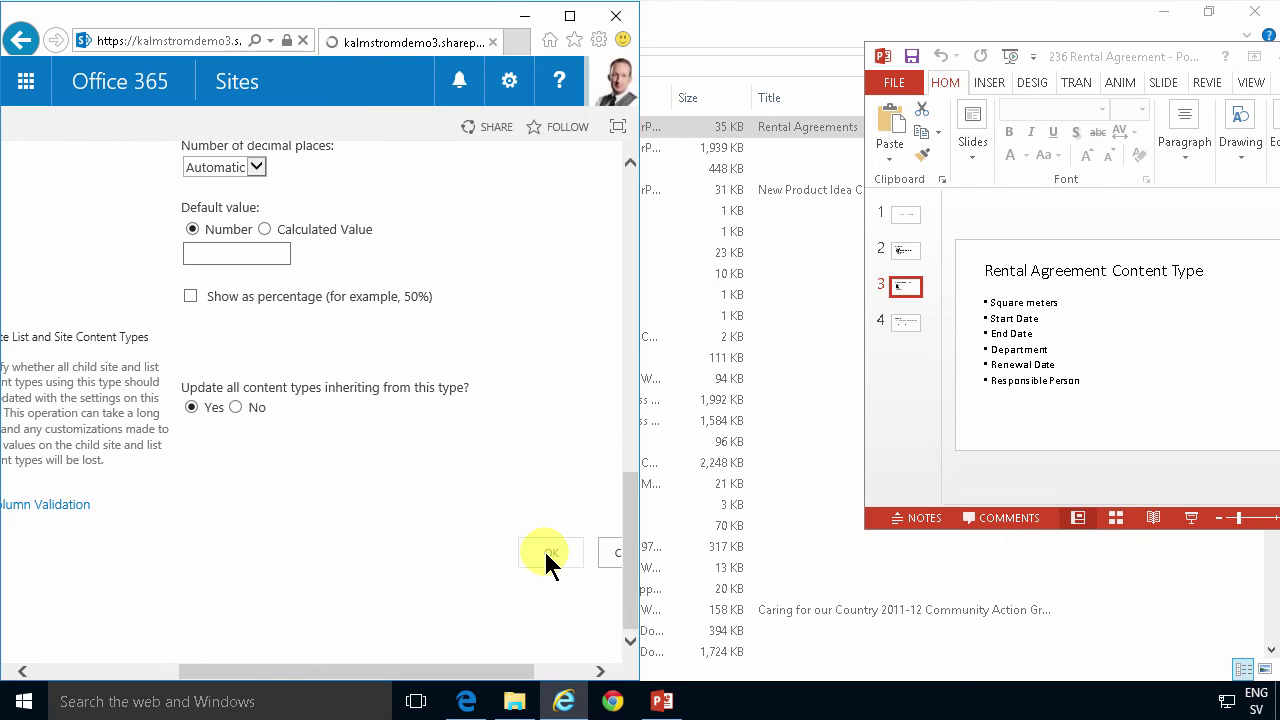
pyautogui.scroll(-2, 311, 574)
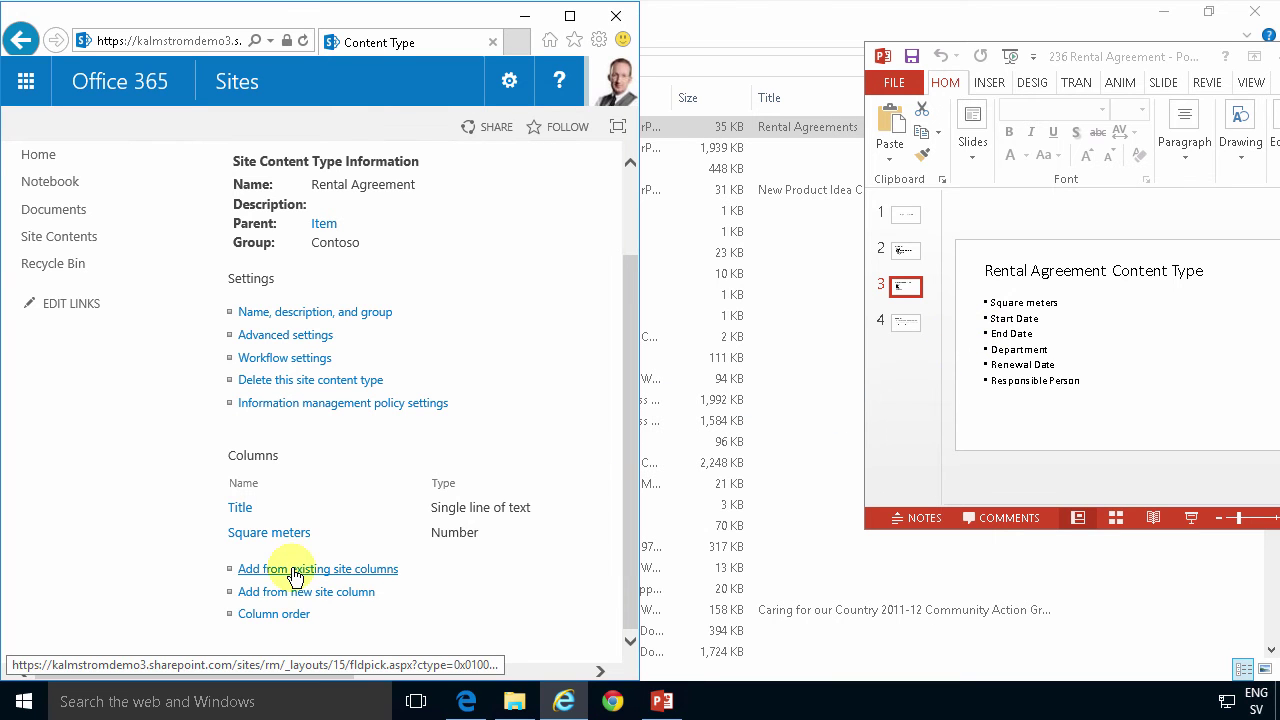
# - Add the existing Start Date and End Date site columns from Available columns to Rental Agreement
pyautogui.click(293, 570)
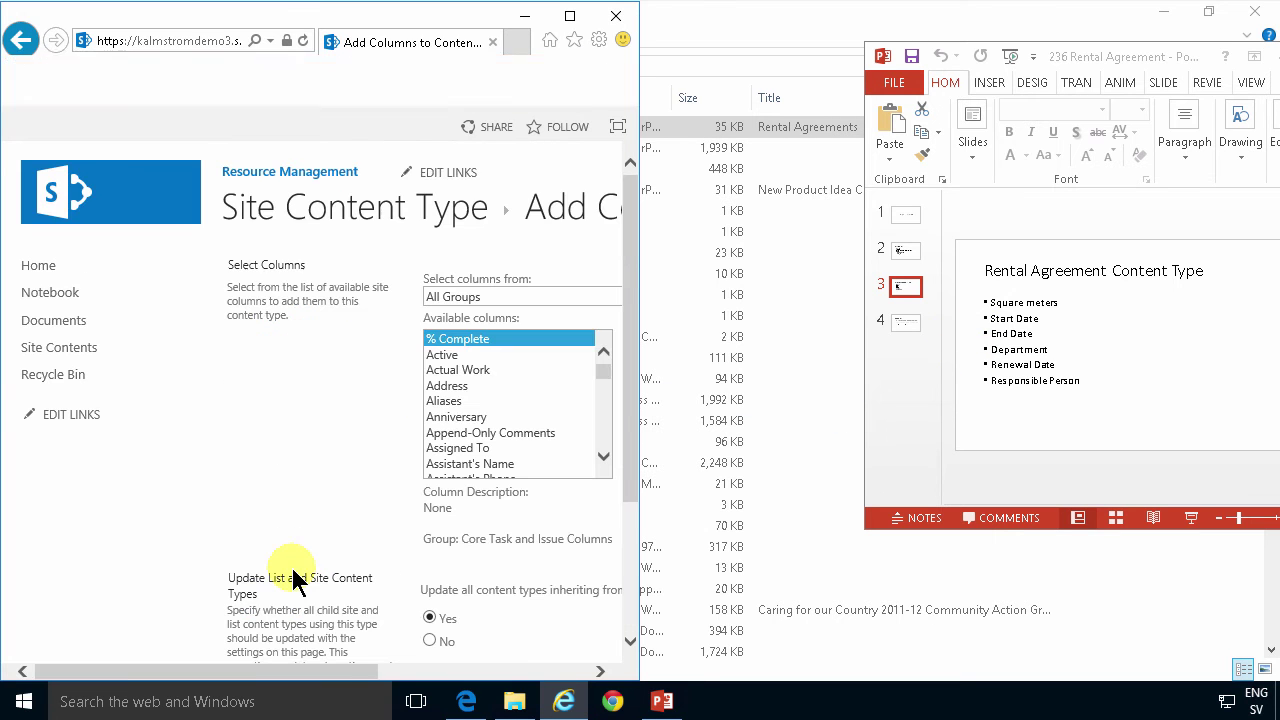
pyautogui.click(477, 385)
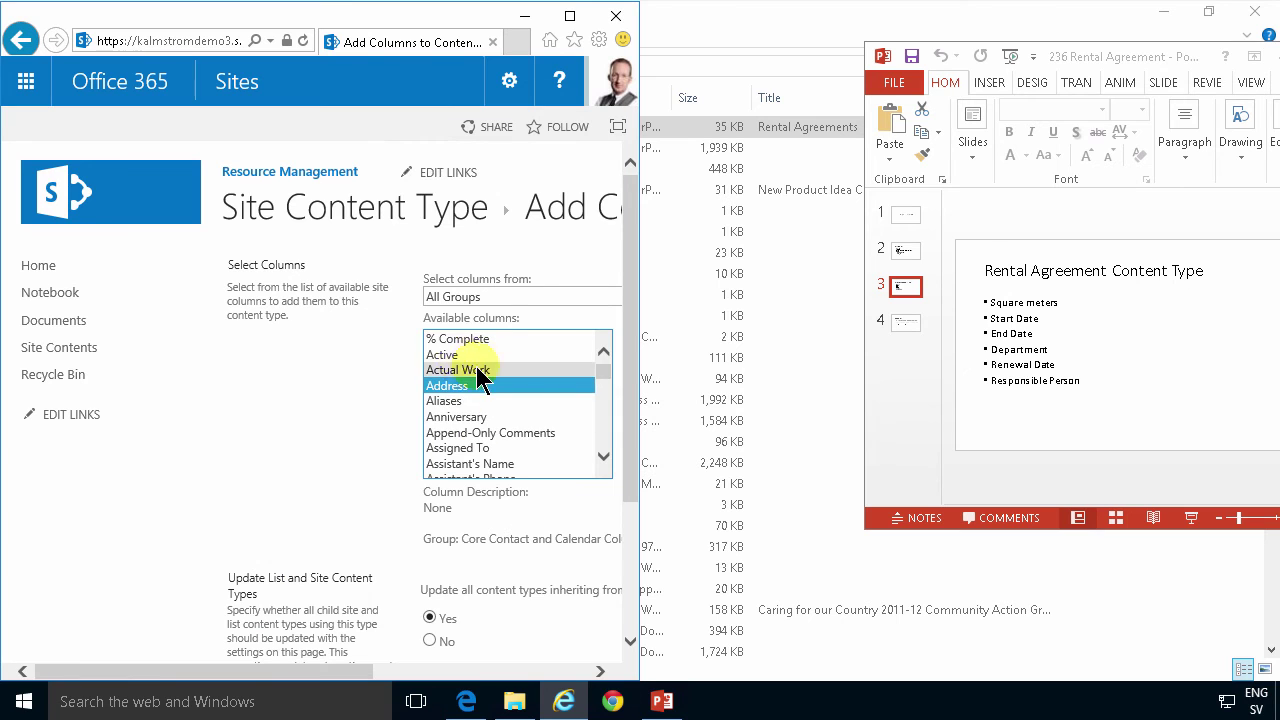
pyautogui.press('s')
pyautogui.press('t')
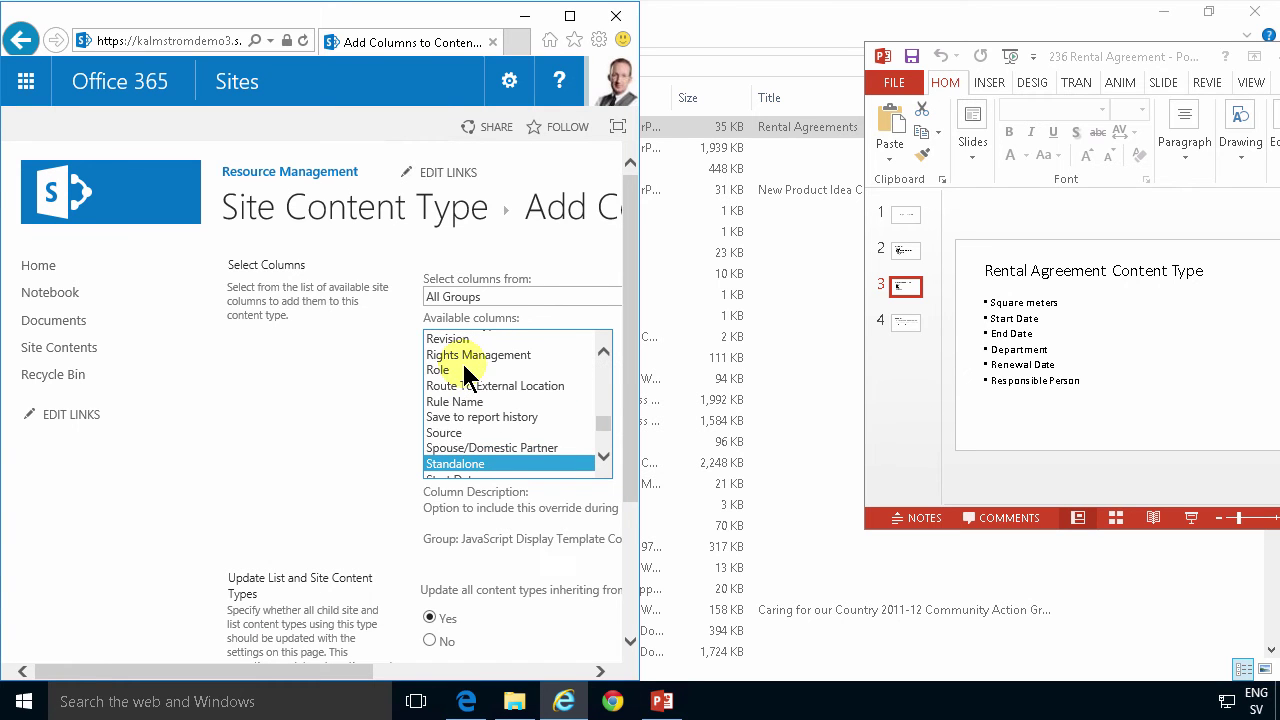
pyautogui.press('Down')
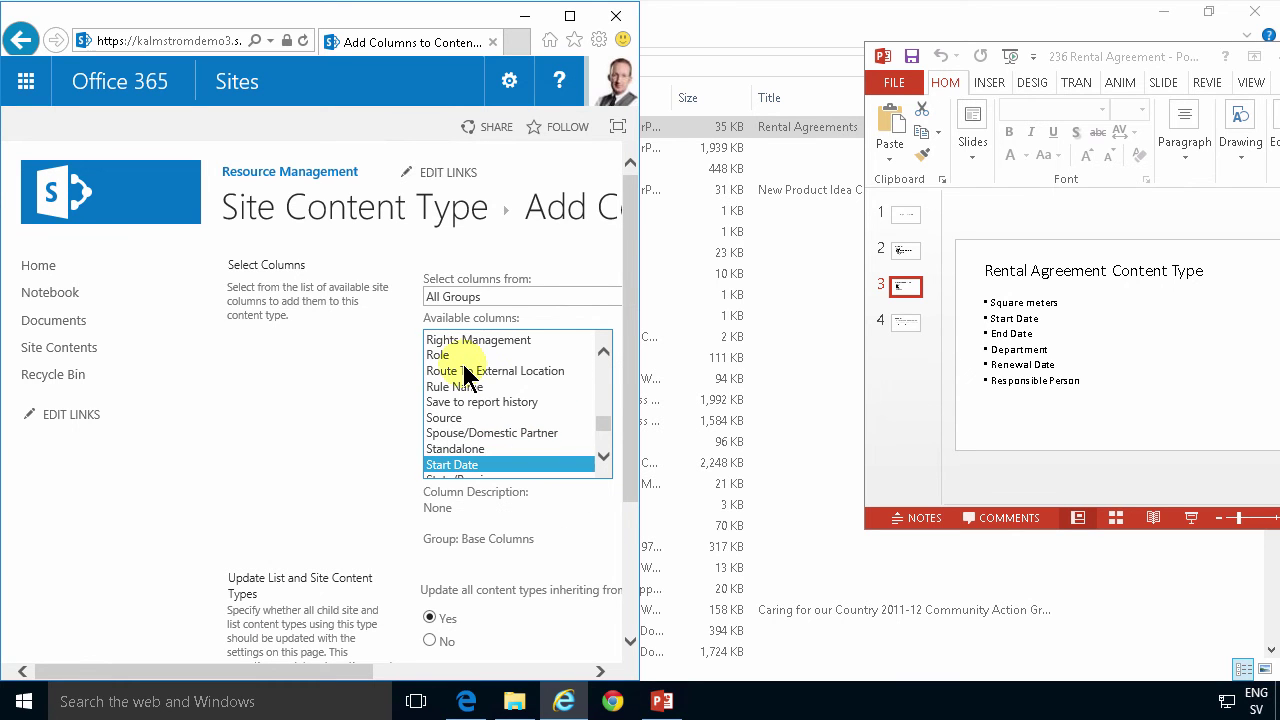
pyautogui.doubleClick(447, 466)
pyautogui.click(466, 341)
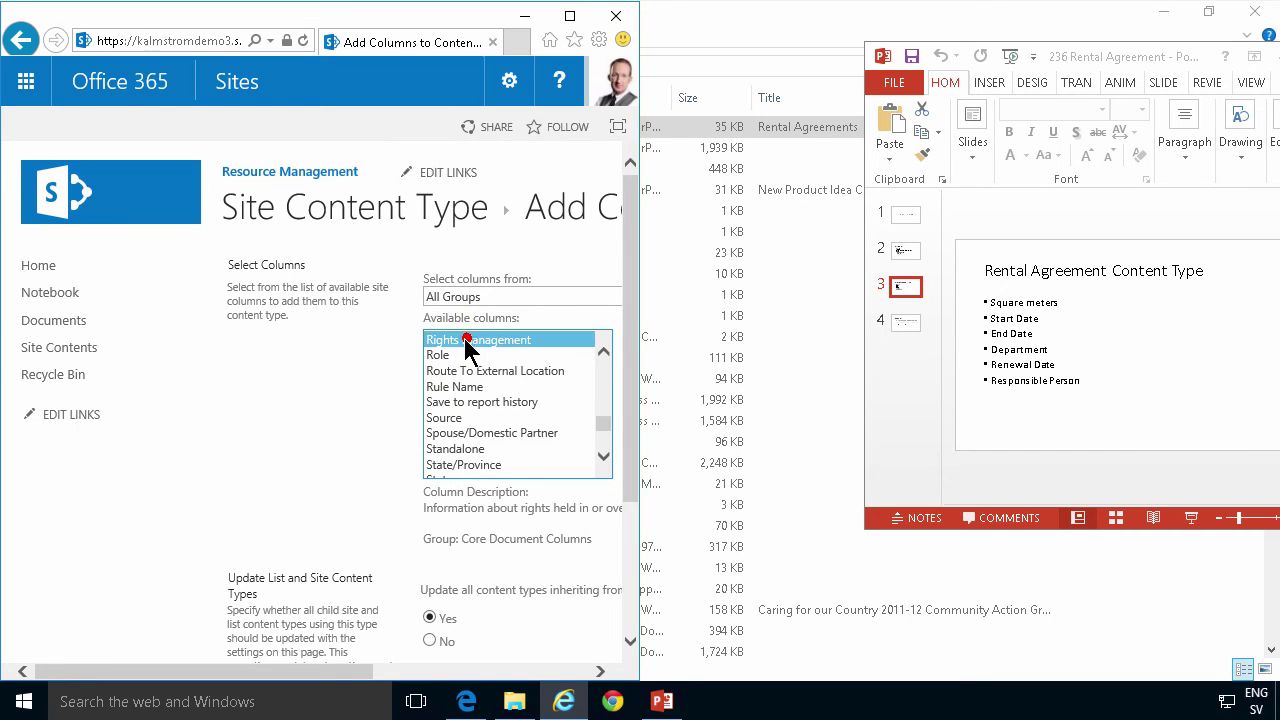
pyautogui.write('end')
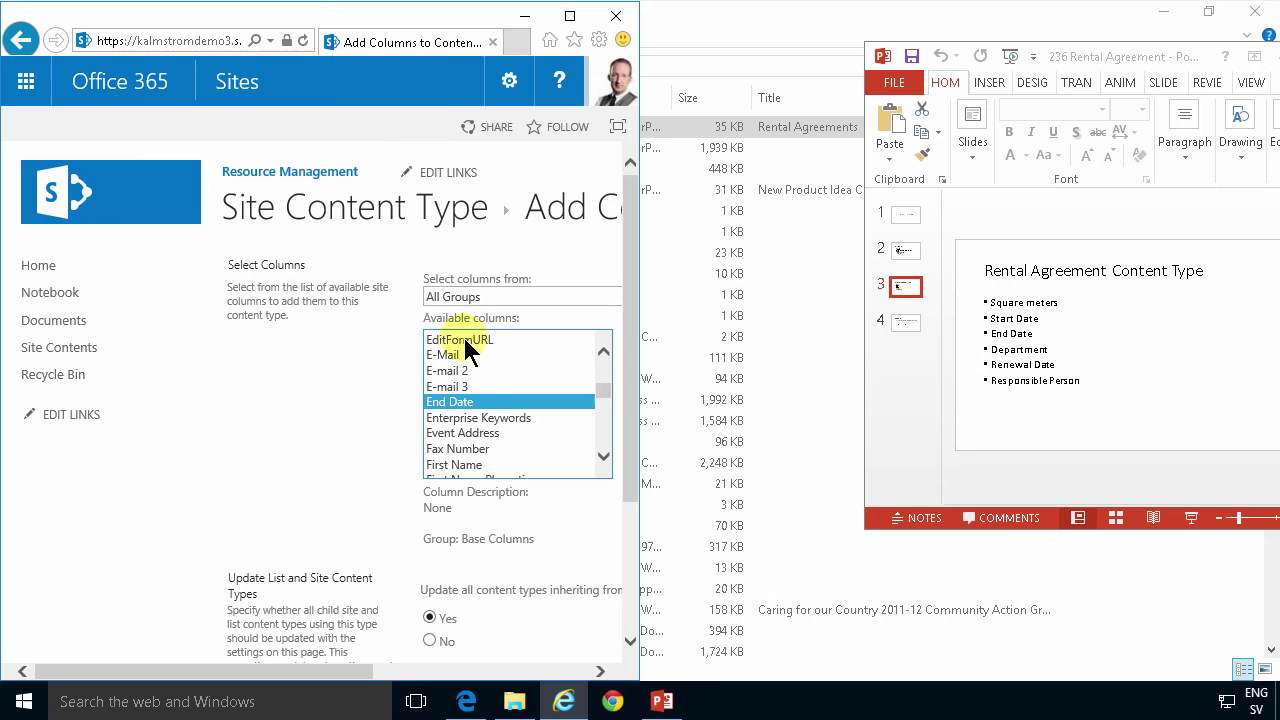
pyautogui.doubleClick(464, 400)
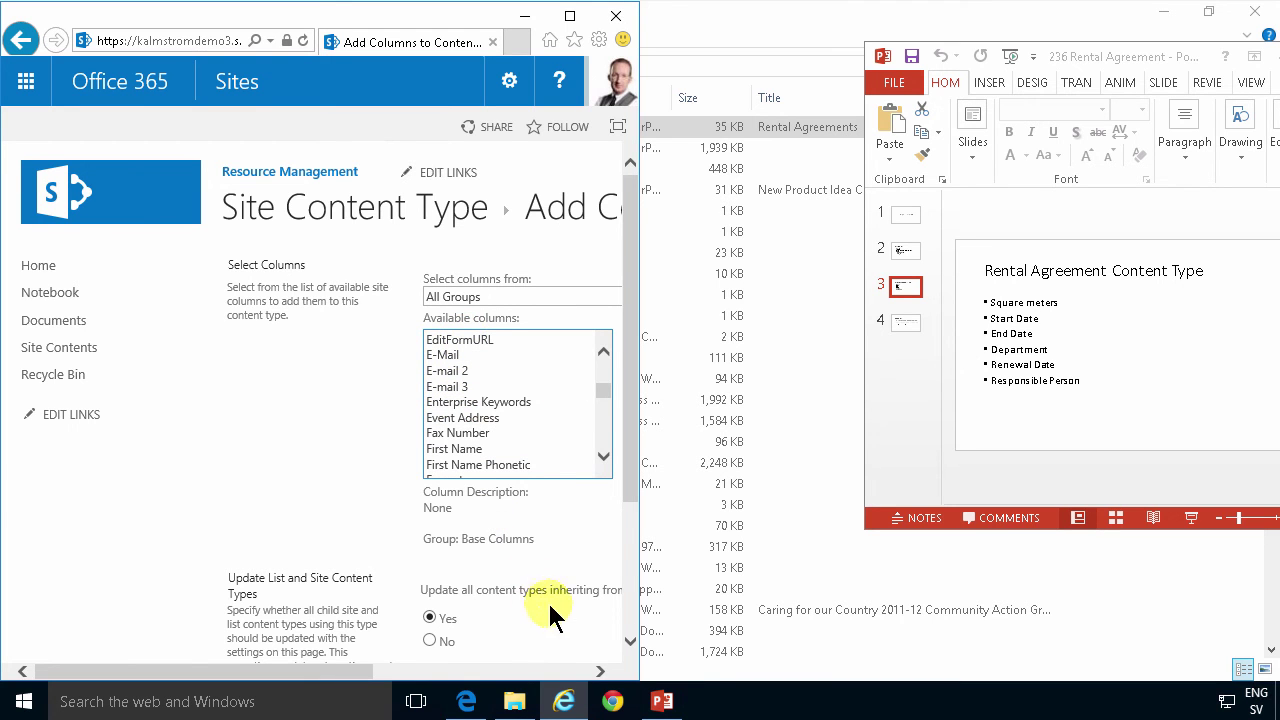
pyautogui.moveTo(337, 671); pyautogui.dragTo(477, 671)
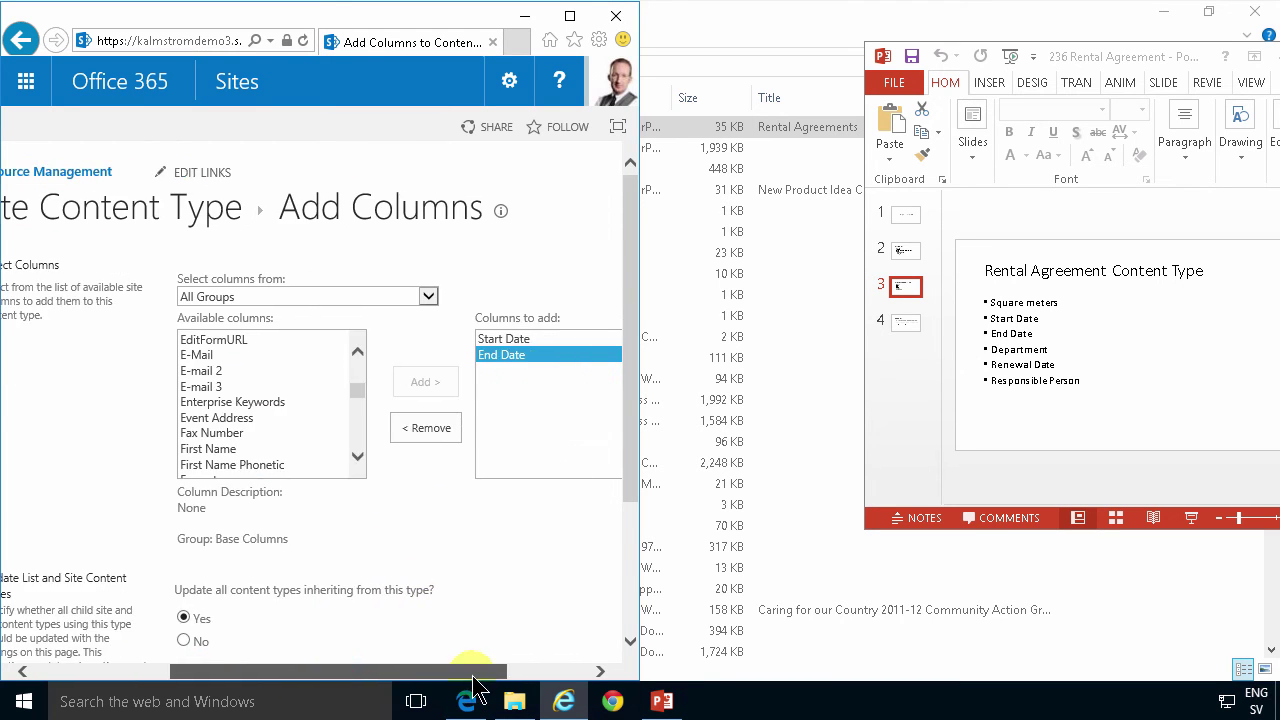
pyautogui.moveTo(629, 395); pyautogui.dragTo(631, 571)
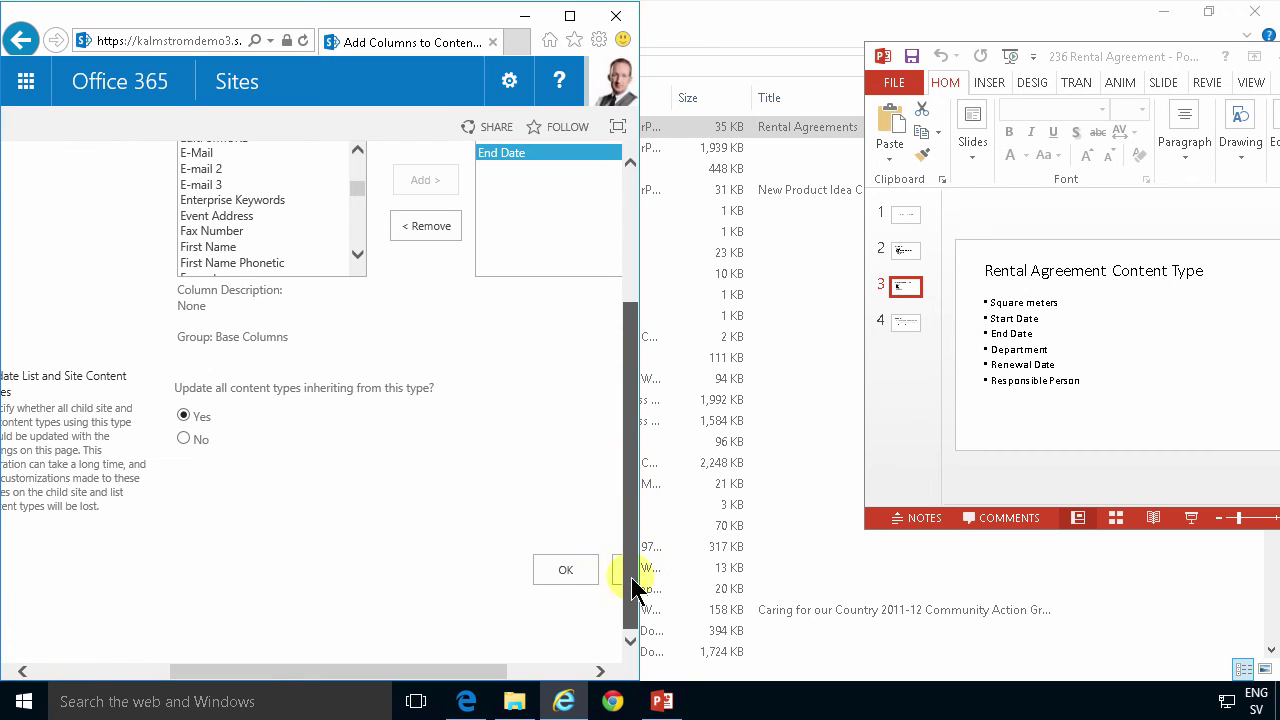
pyautogui.click(566, 571)
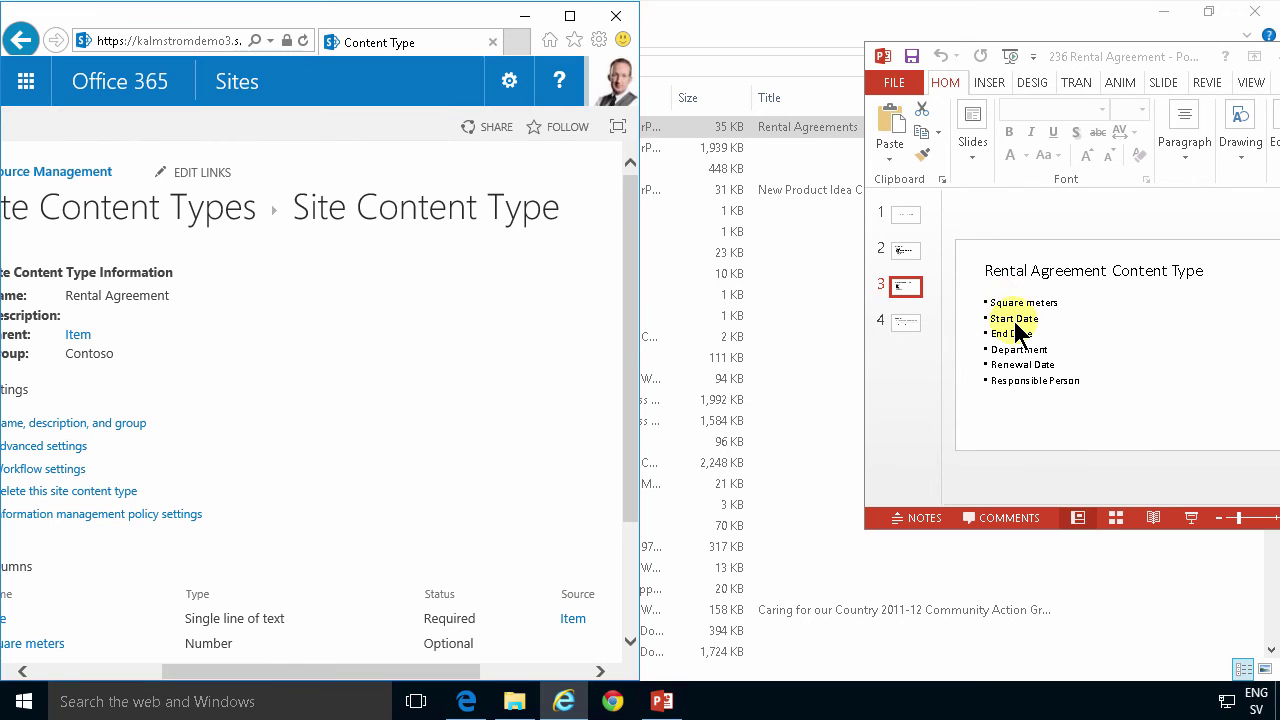
# - Widen the browser and add the existing Contoso Department managed metadata column
pyautogui.moveTo(638, 330); pyautogui.dragTo(843, 343)
pyautogui.moveTo(834, 400); pyautogui.dragTo(831, 523)
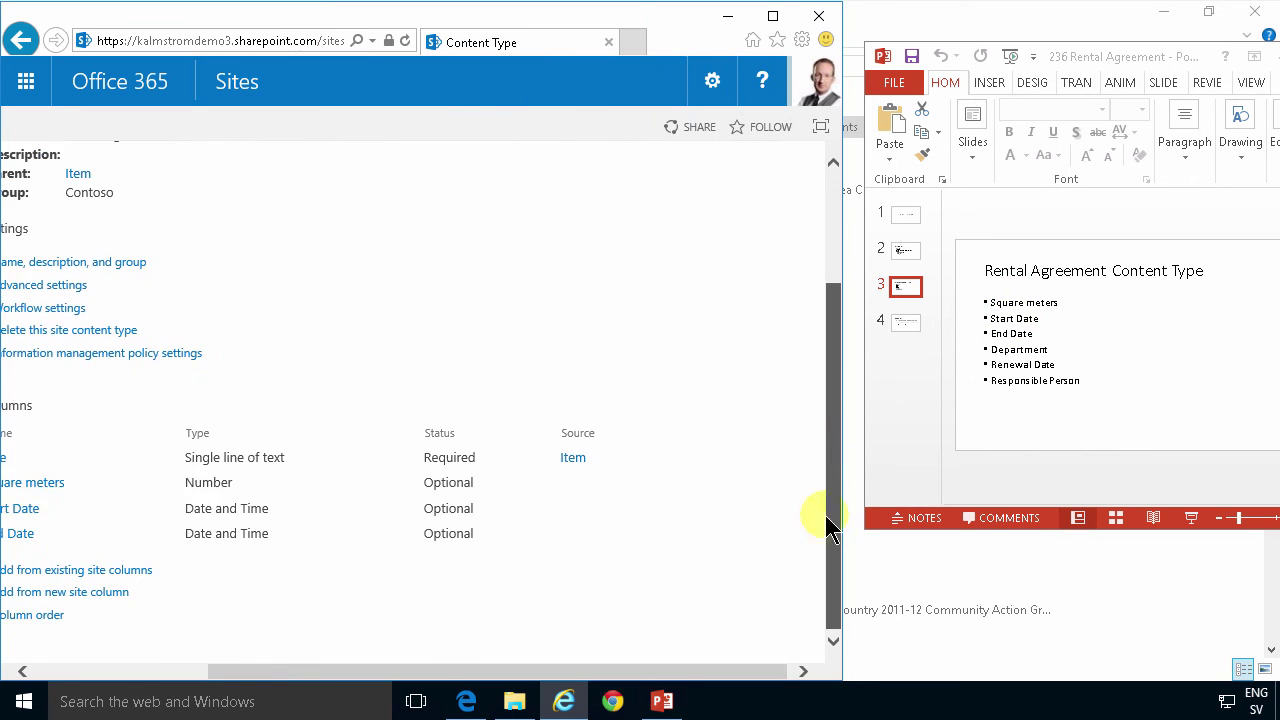
pyautogui.moveTo(435, 677); pyautogui.dragTo(277, 665)
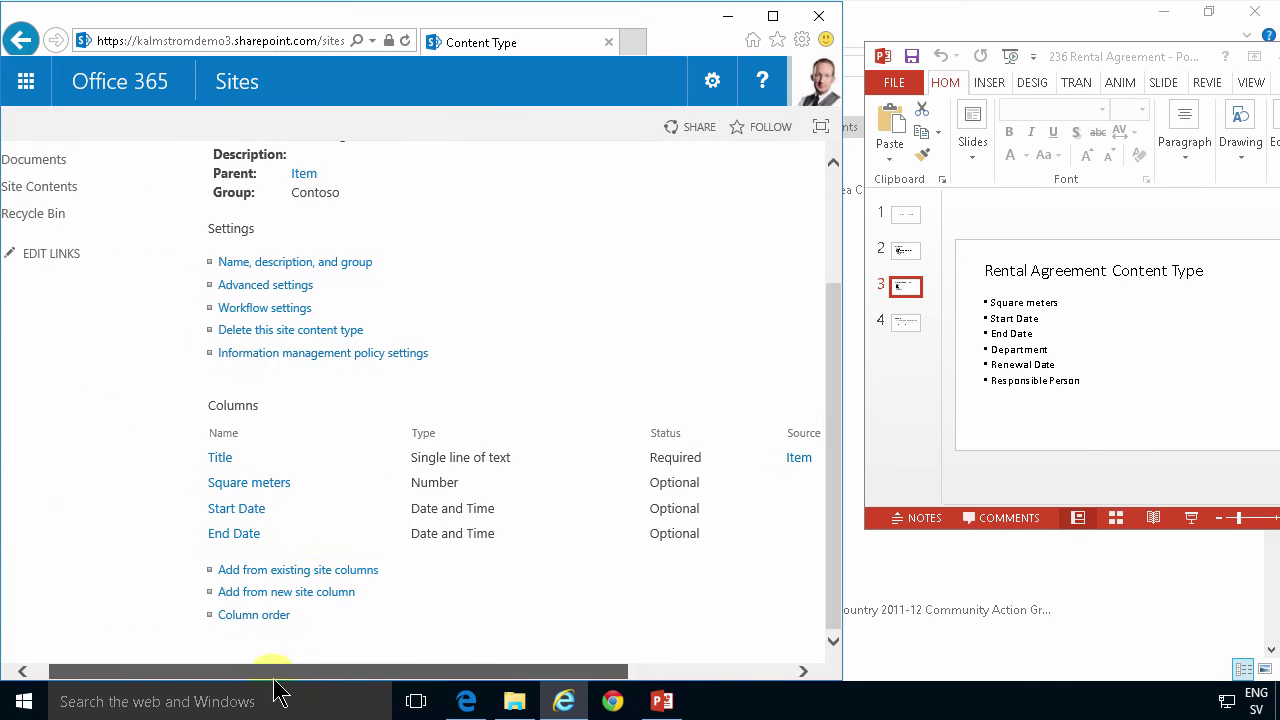
pyautogui.click(312, 570)
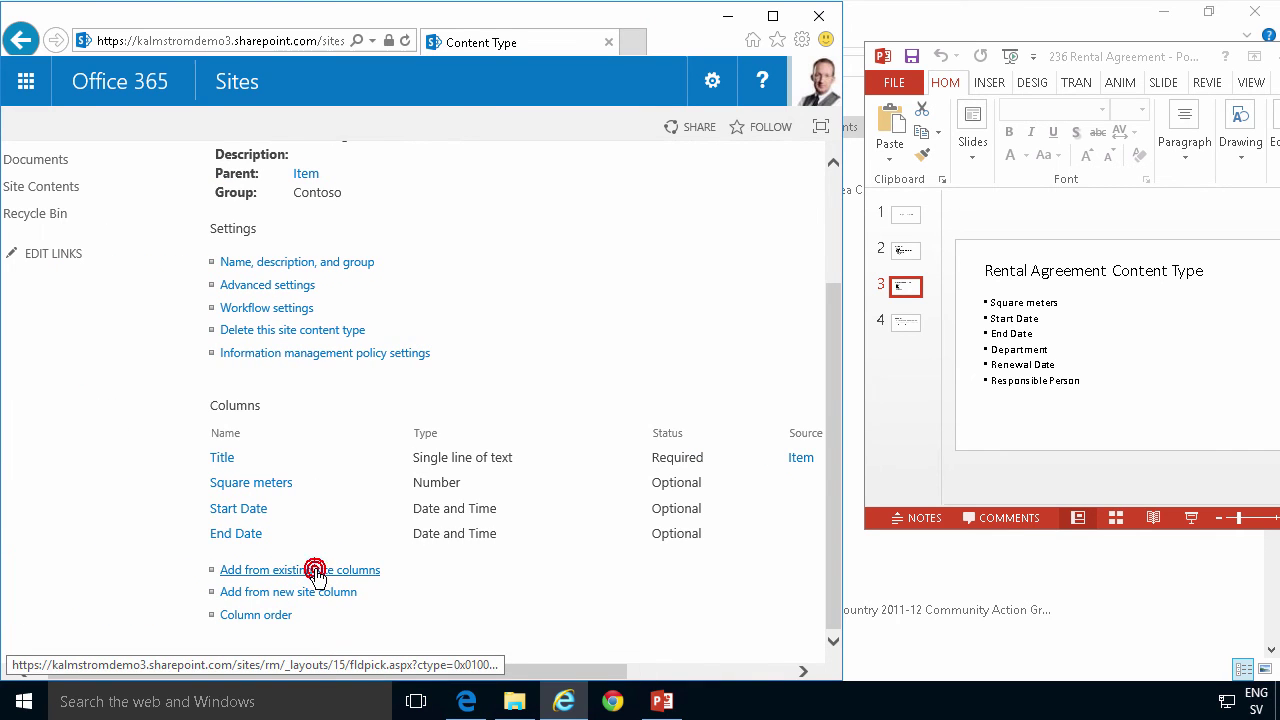
pyautogui.click(468, 388)
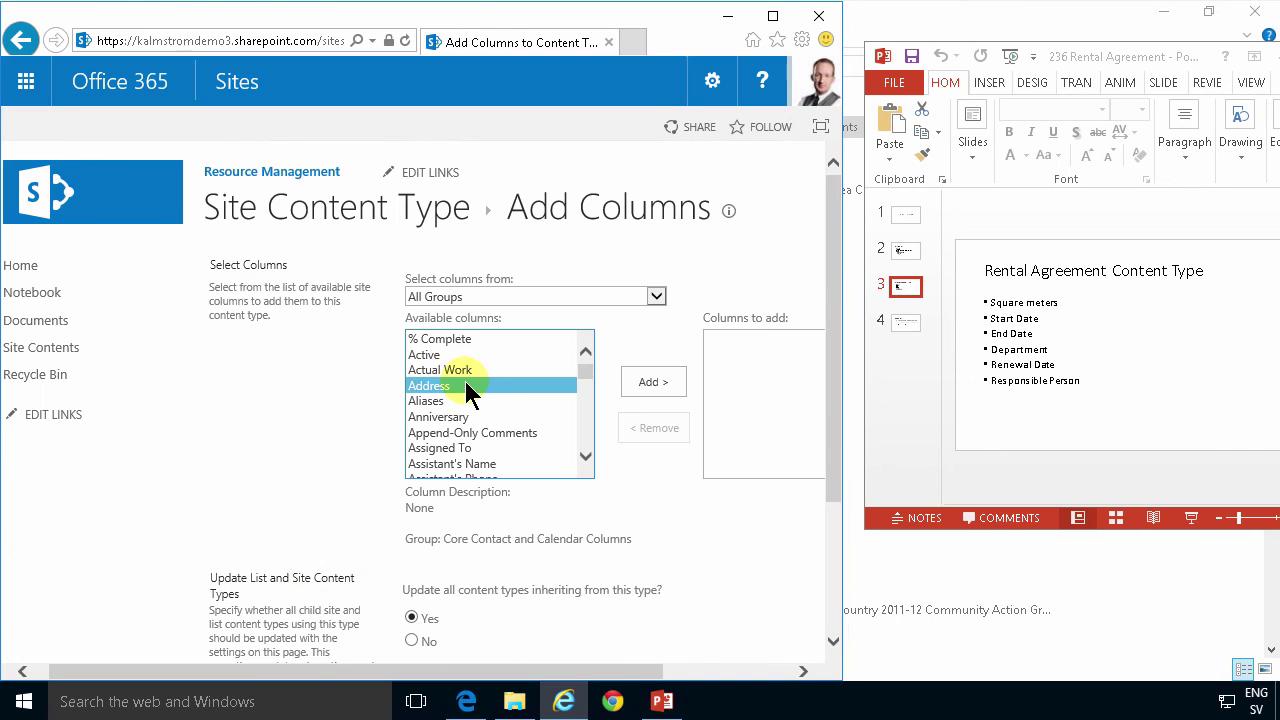
pyautogui.write('contoso')
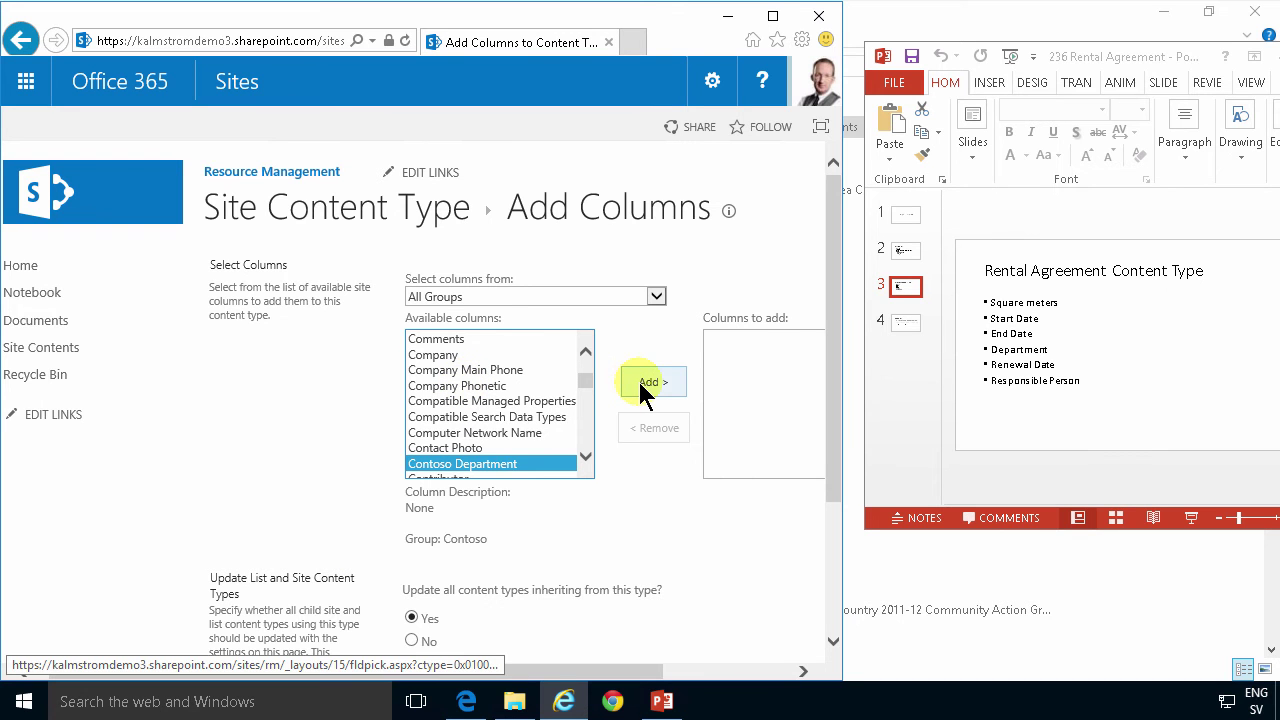
pyautogui.click(643, 385)
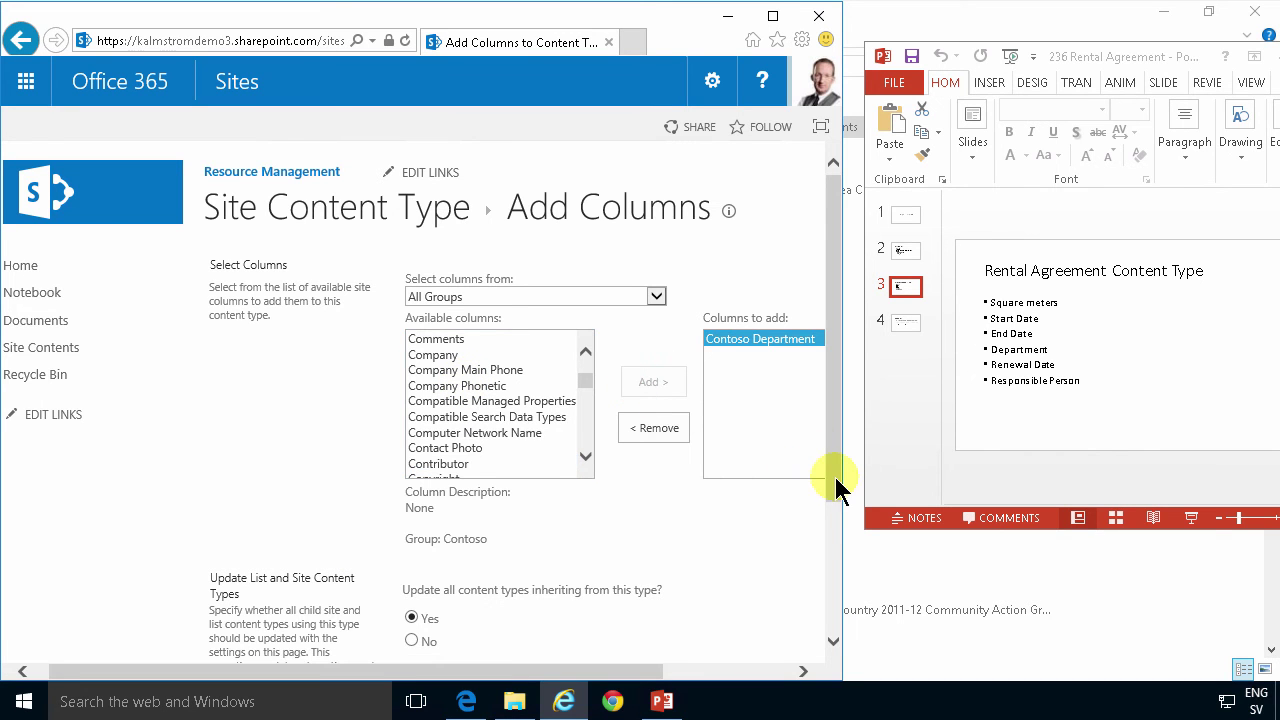
pyautogui.moveTo(835, 477); pyautogui.dragTo(830, 632)
pyautogui.click(786, 577)
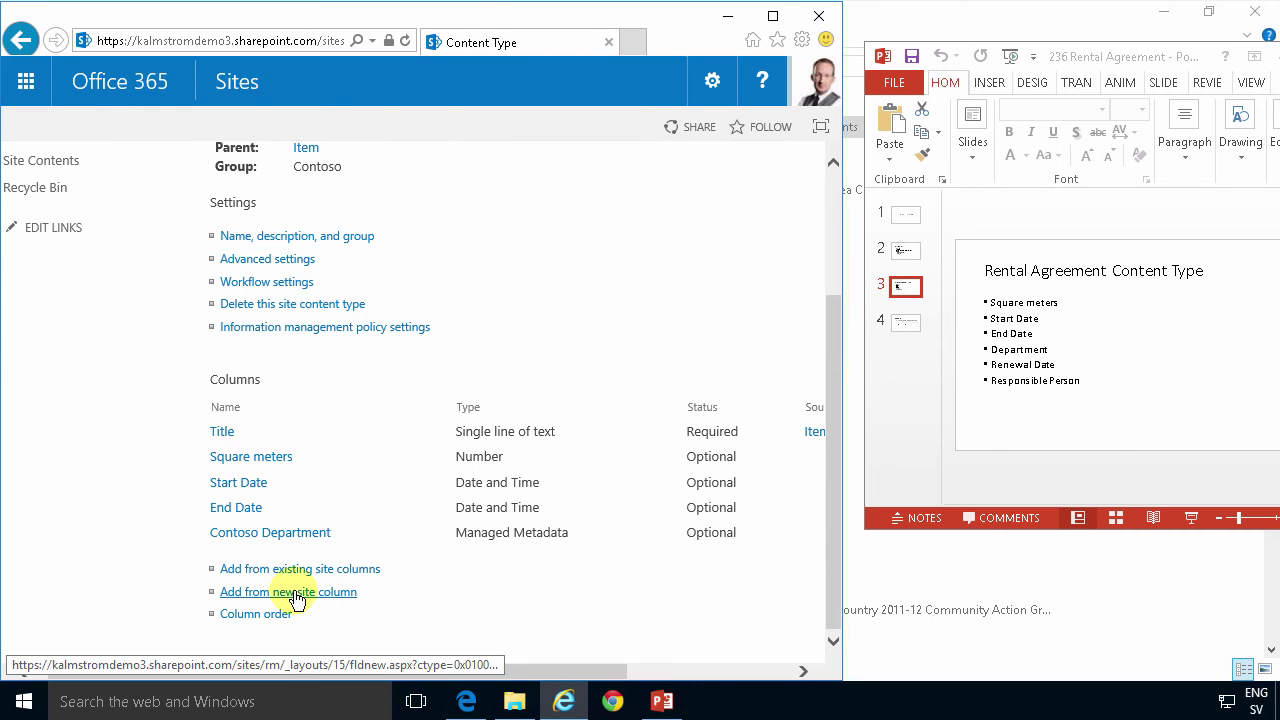
# - Create a Renewal Date column in Contoso, described as set to 2 months before End Date if empty
pyautogui.click(297, 594)
pyautogui.write('Renewal  Date')
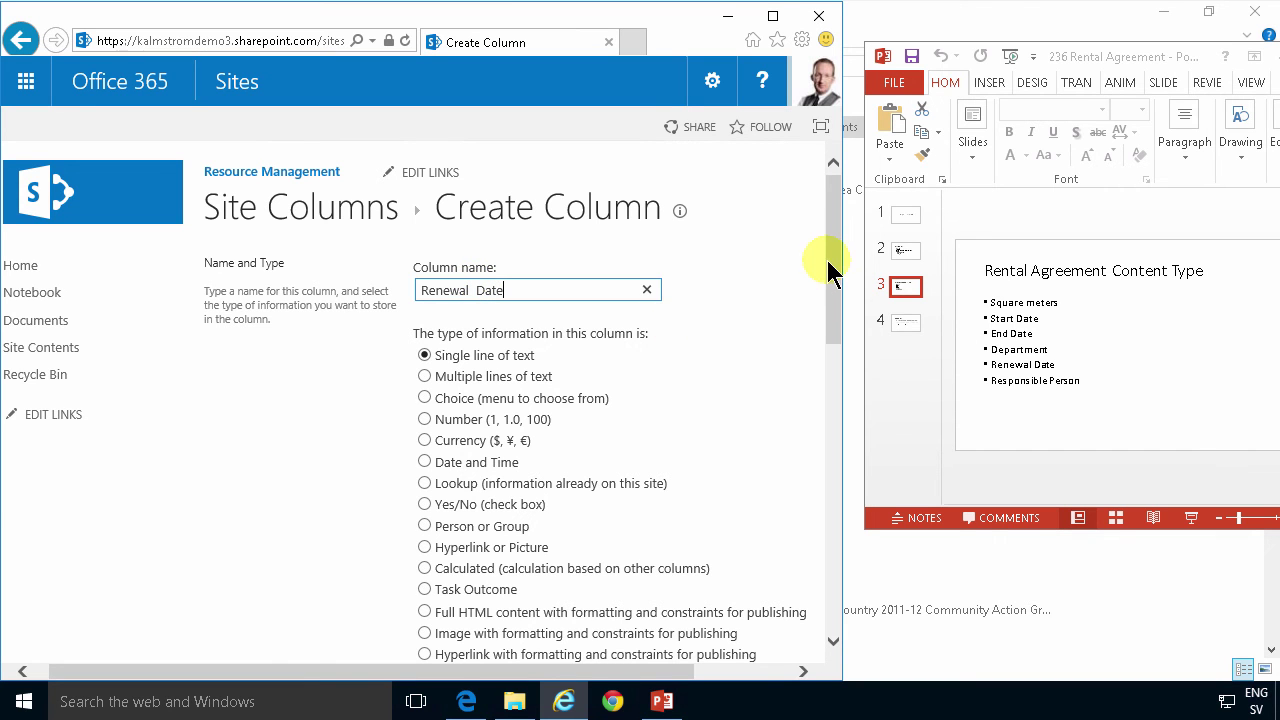
pyautogui.moveTo(828, 268); pyautogui.dragTo(826, 395)
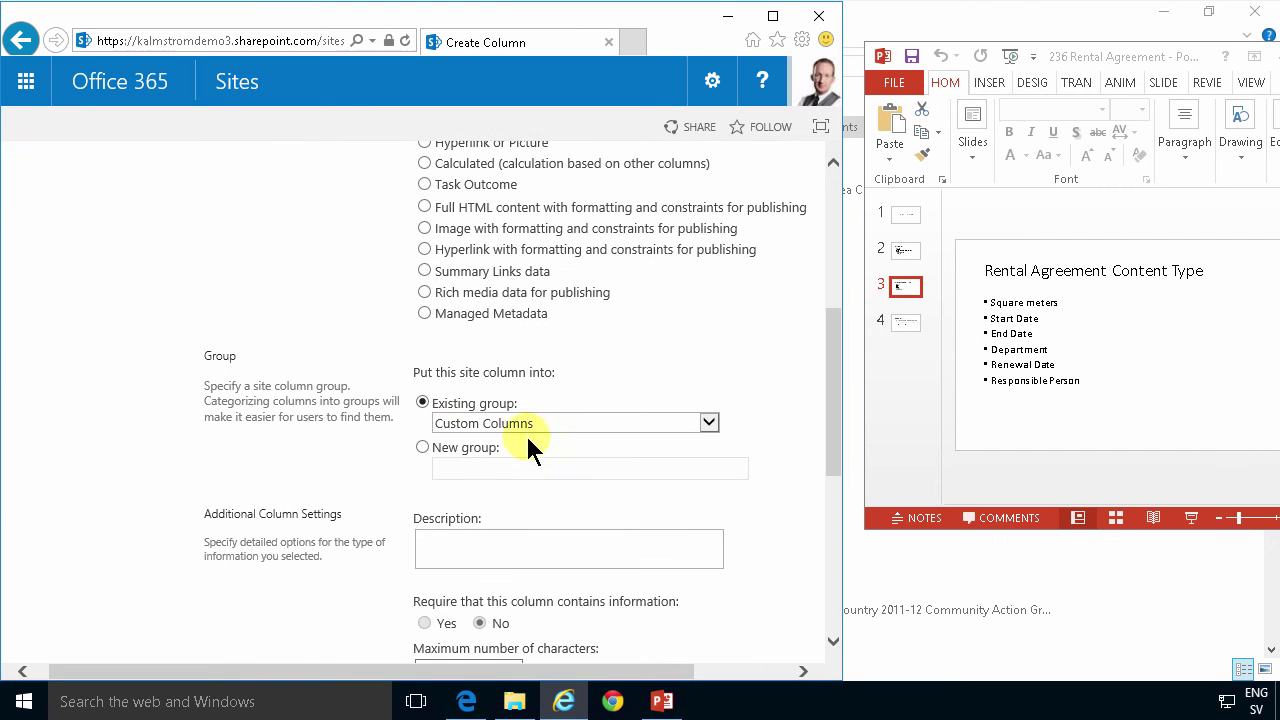
pyautogui.click(534, 426)
pyautogui.click(808, 420)
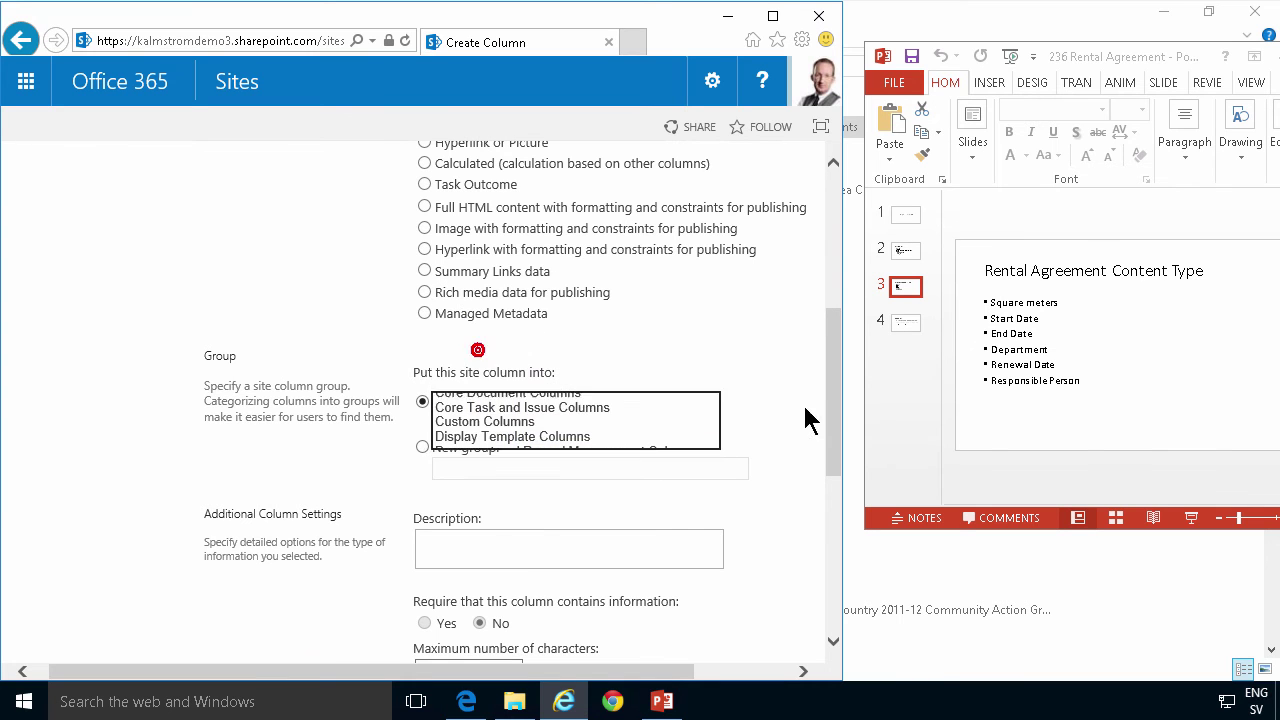
pyautogui.scroll(-2, 840, 434)
pyautogui.click(511, 428)
pyautogui.write('This wi')
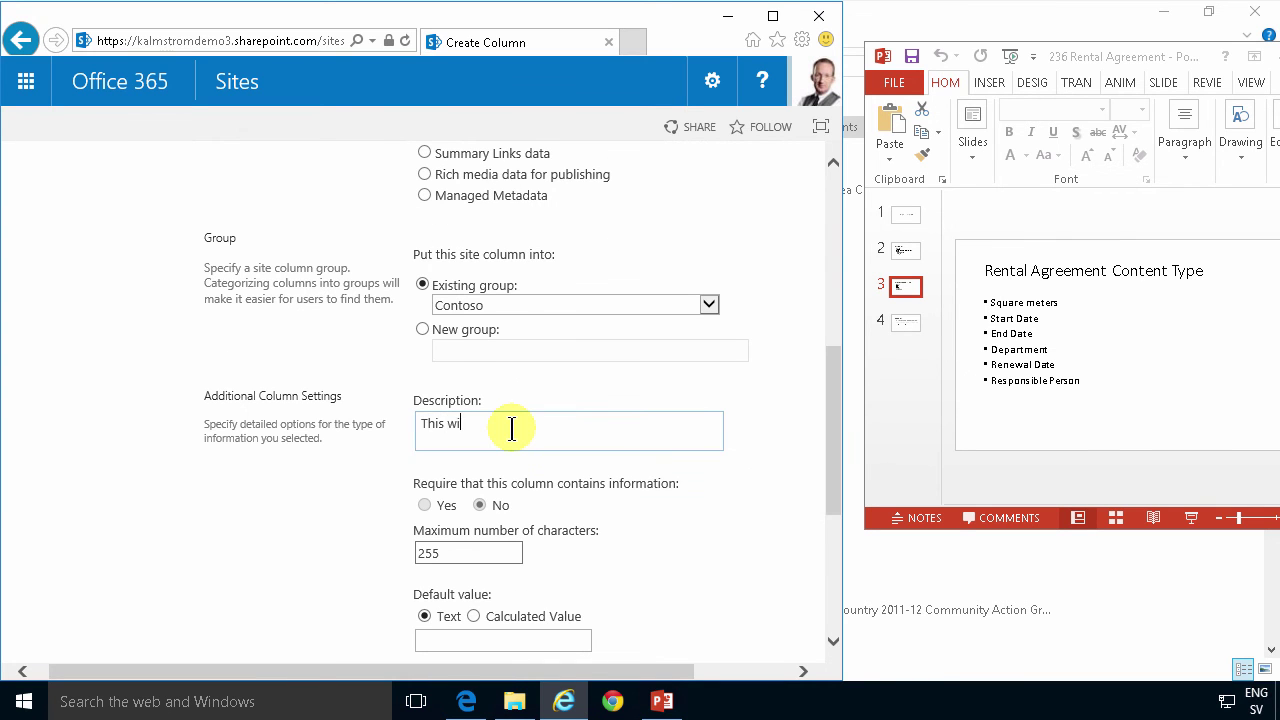
pyautogui.write('ll be set to 2 months before End Date if left empty')
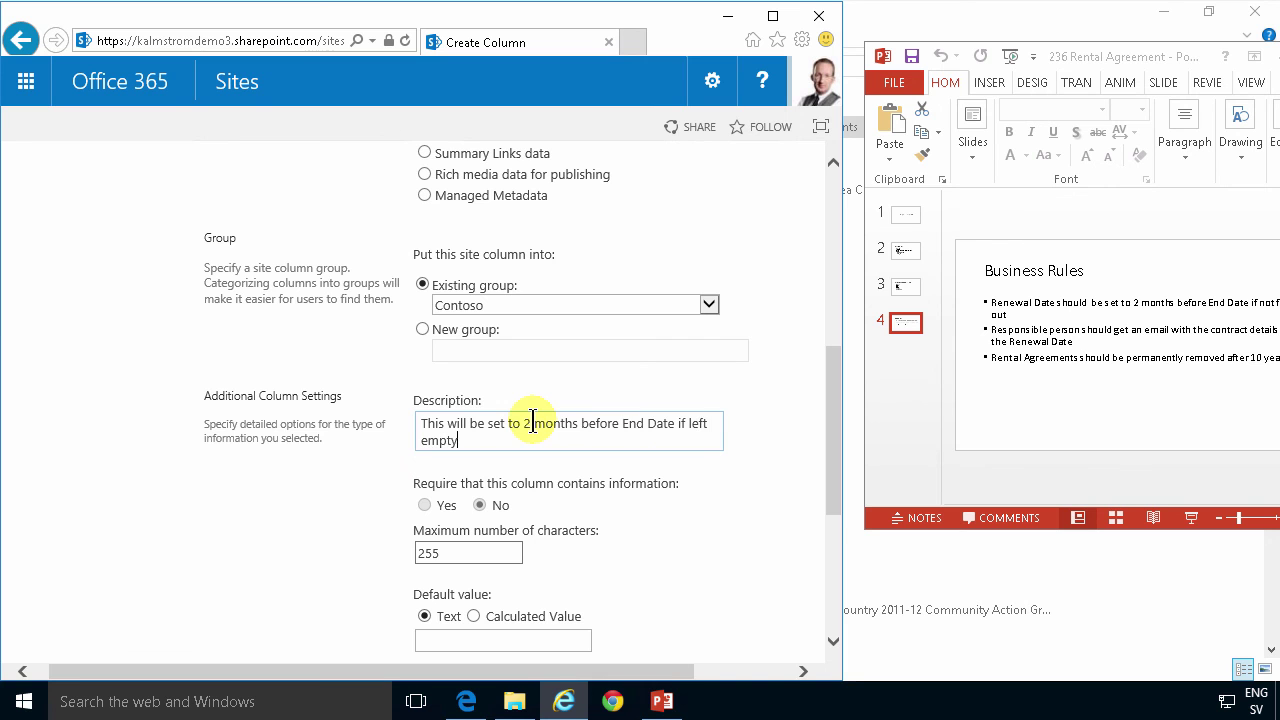
pyautogui.moveTo(830, 510); pyautogui.dragTo(829, 634)
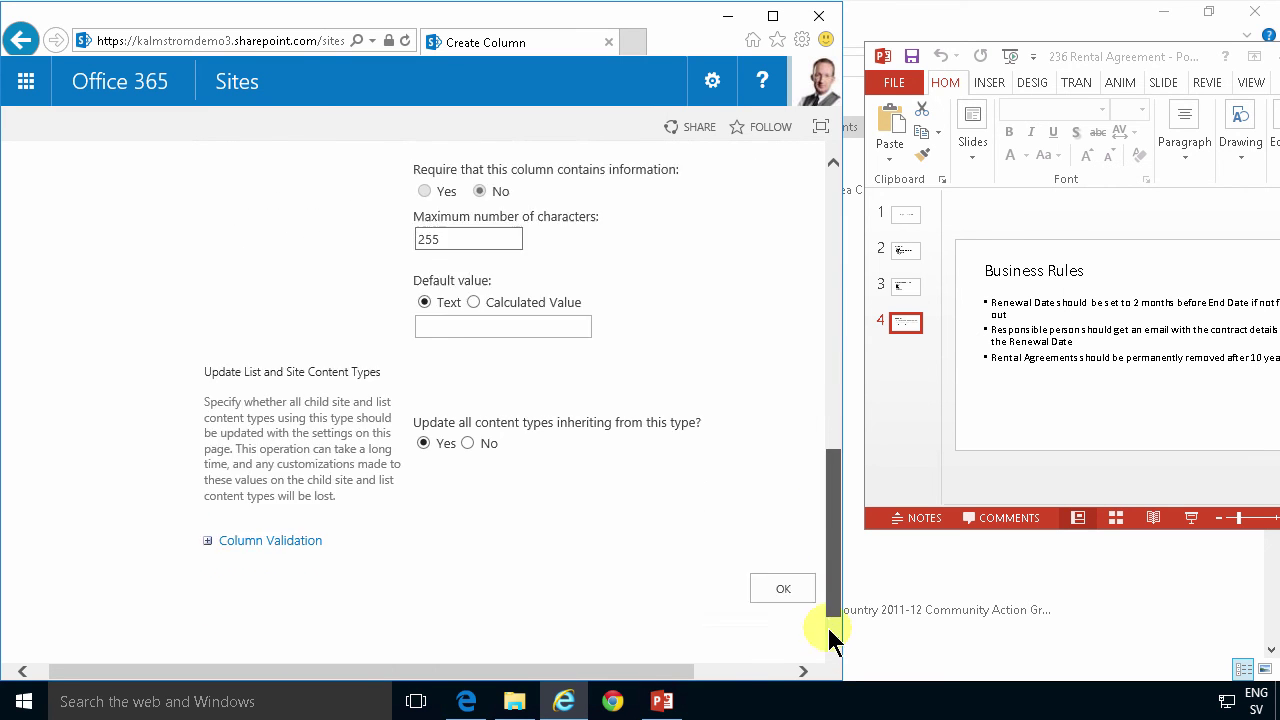
pyautogui.click(787, 555)
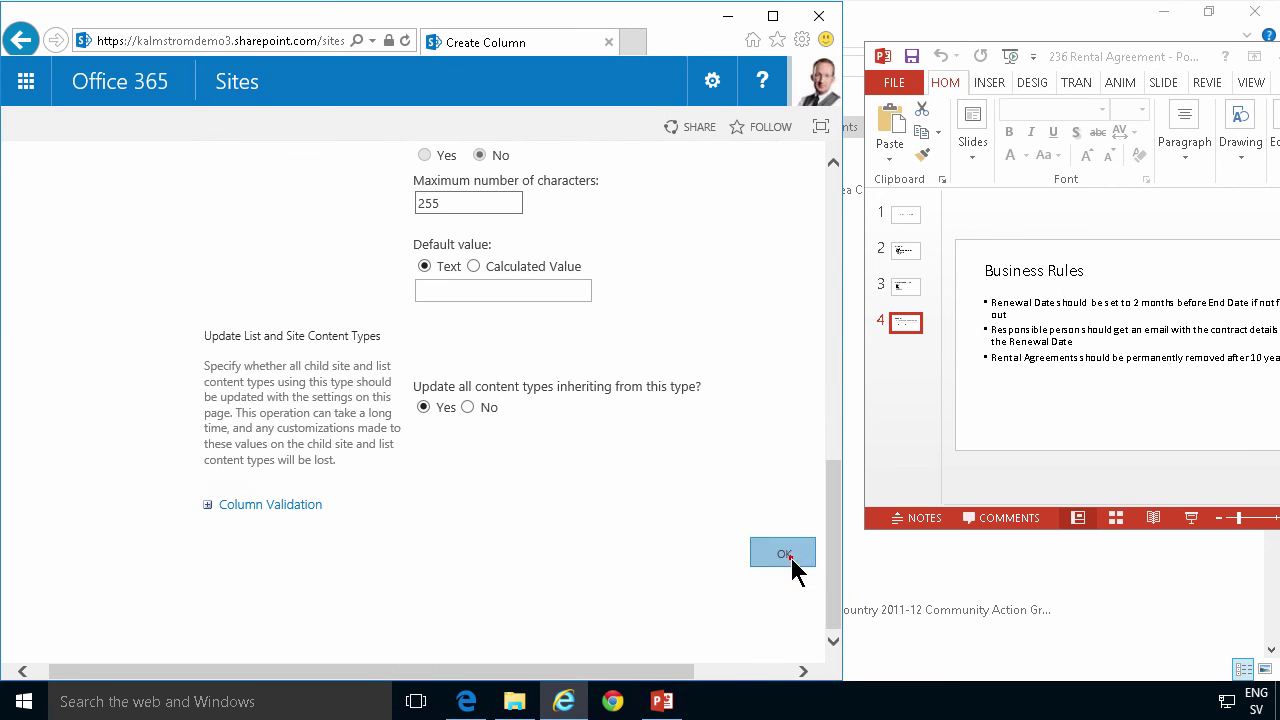
pyautogui.click(904, 286)
# - Add a new 'Responsible Person' site column of type Person or Group, filed under Contoso
pyautogui.click(904, 286)
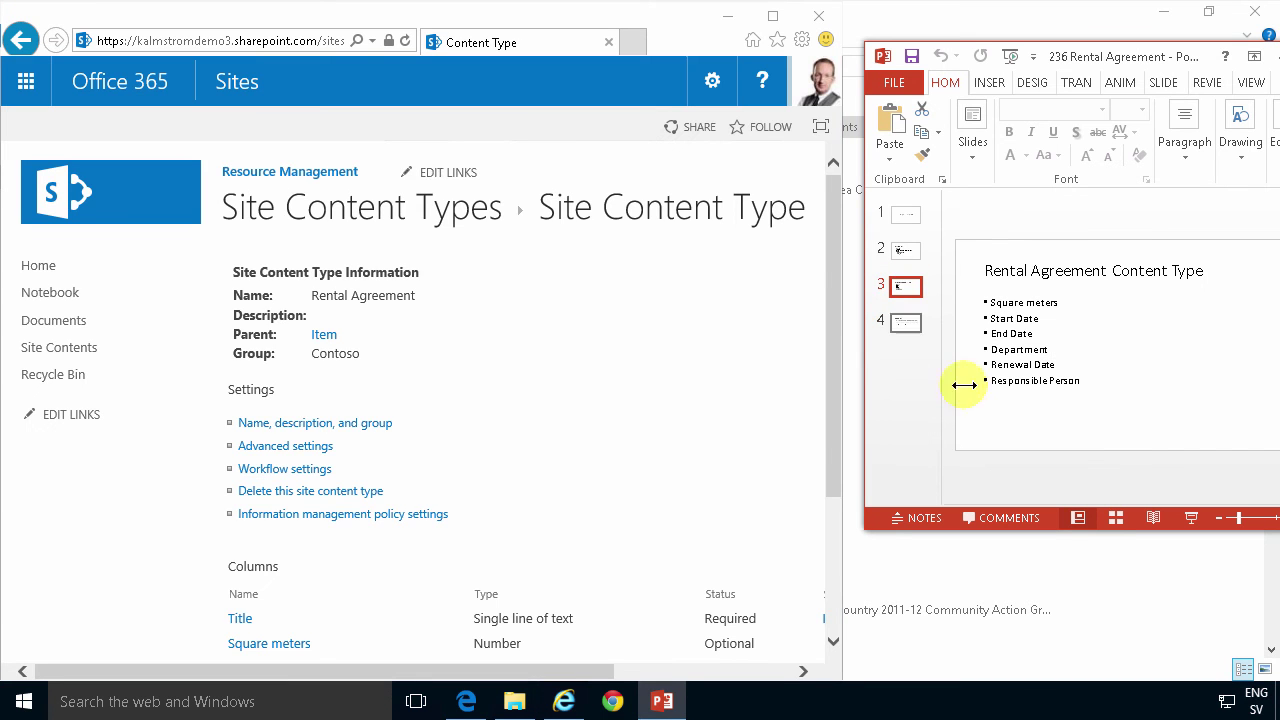
pyautogui.moveTo(836, 385); pyautogui.dragTo(837, 529)
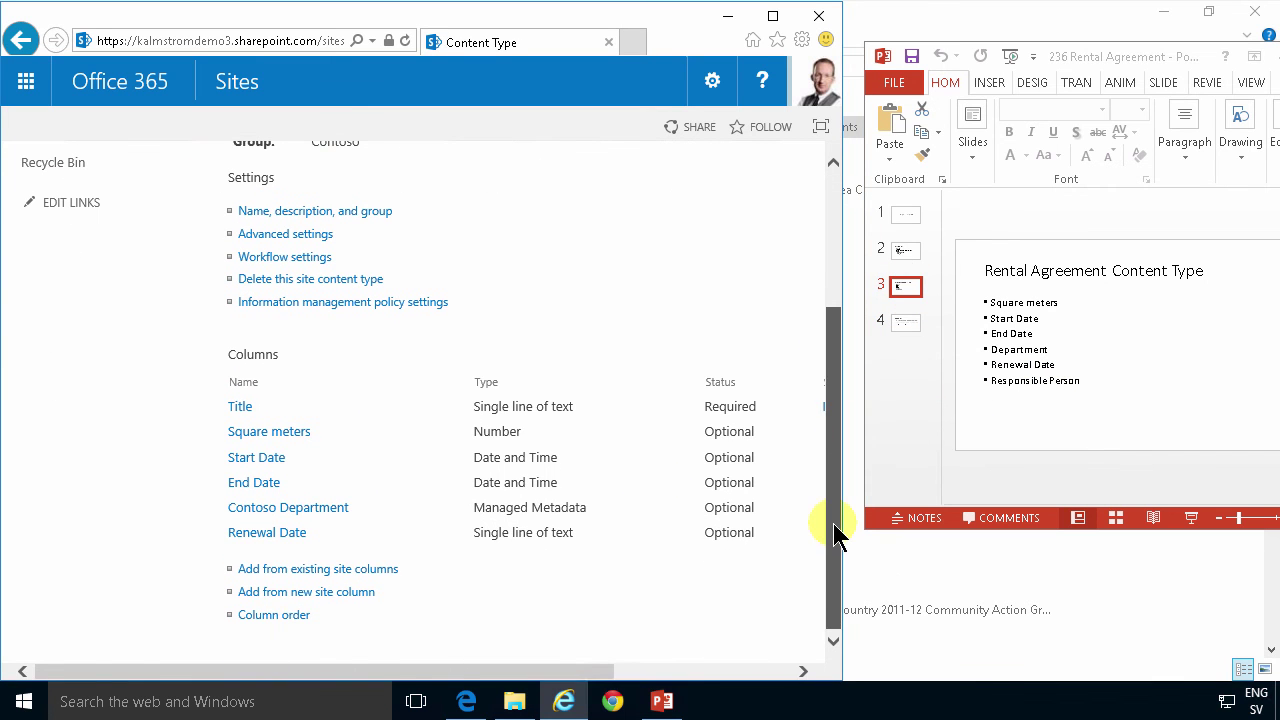
pyautogui.click(277, 594)
pyautogui.write('Respons')
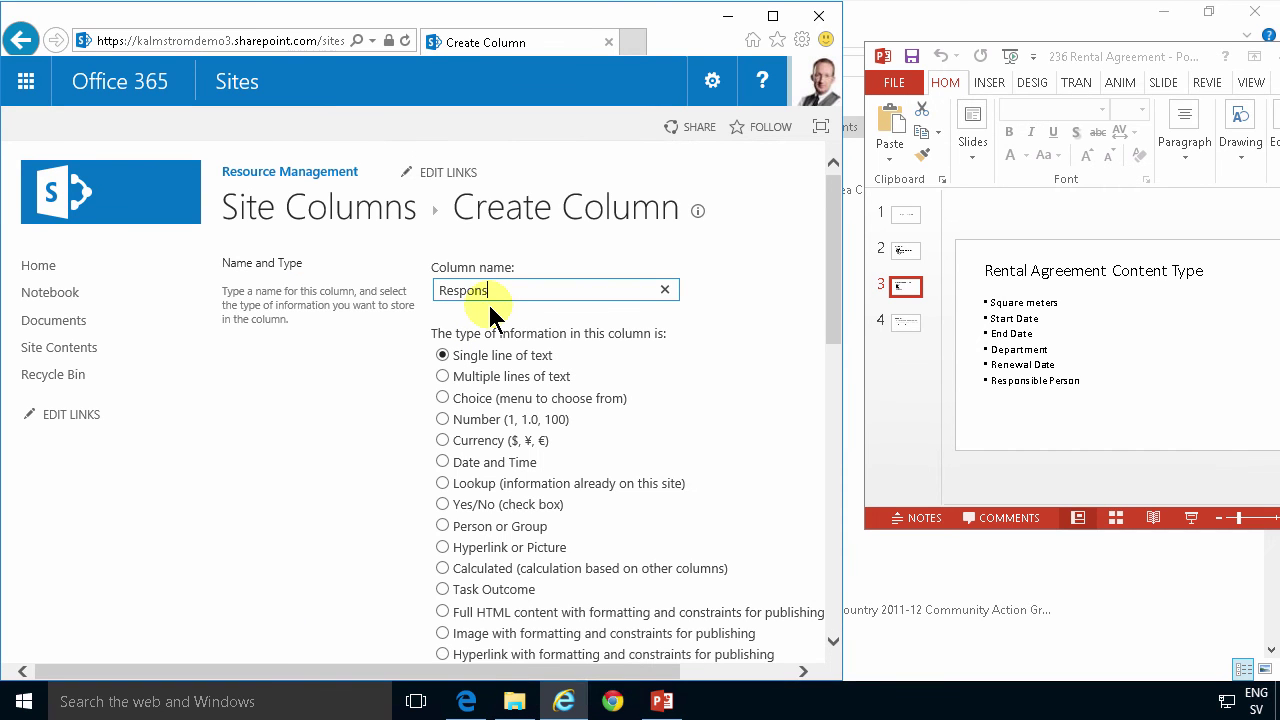
pyautogui.write('ible Person')
pyautogui.click(443, 526)
pyautogui.moveTo(836, 300); pyautogui.dragTo(829, 500)
pyautogui.click(589, 175)
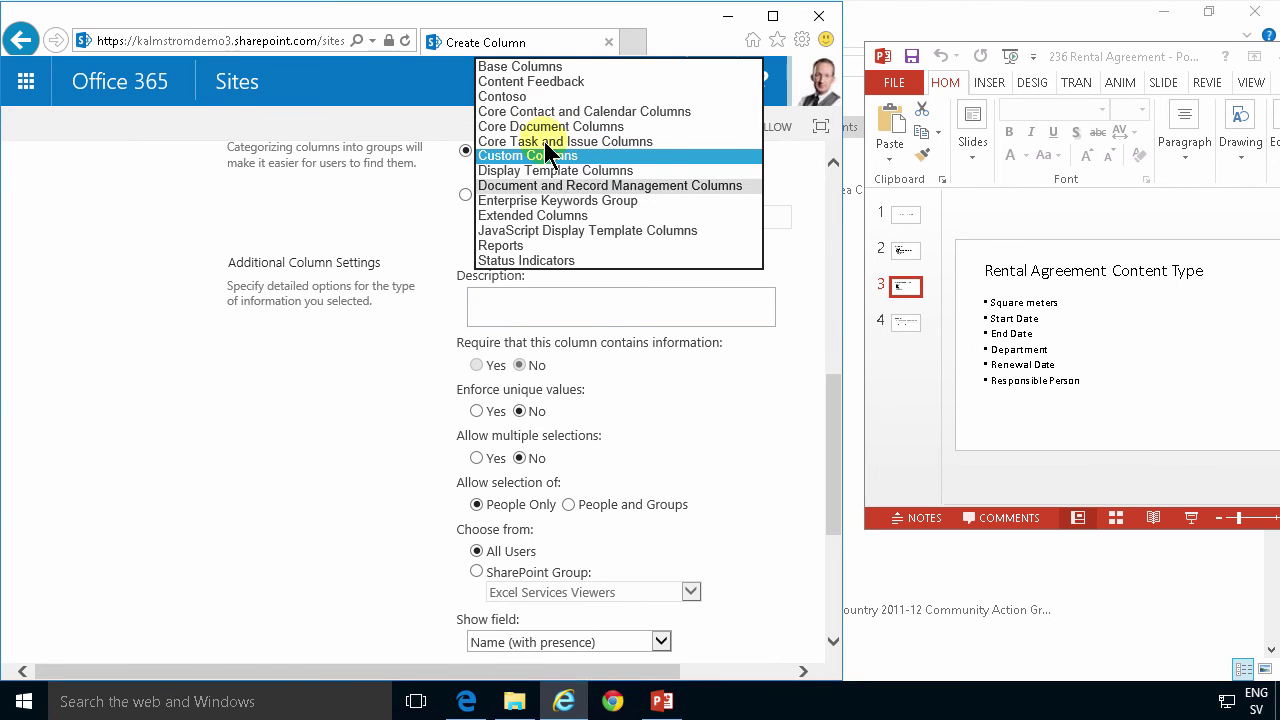
pyautogui.click(529, 92)
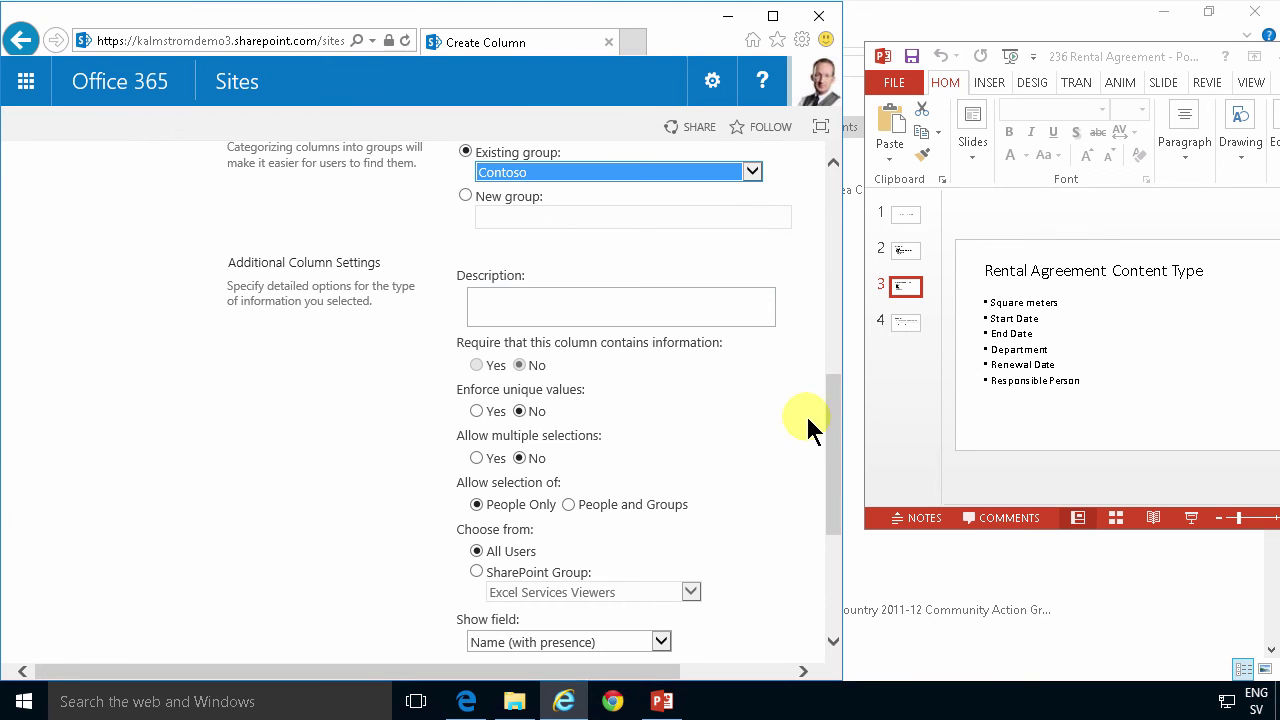
pyautogui.moveTo(832, 440); pyautogui.dragTo(835, 533)
pyautogui.click(803, 571)
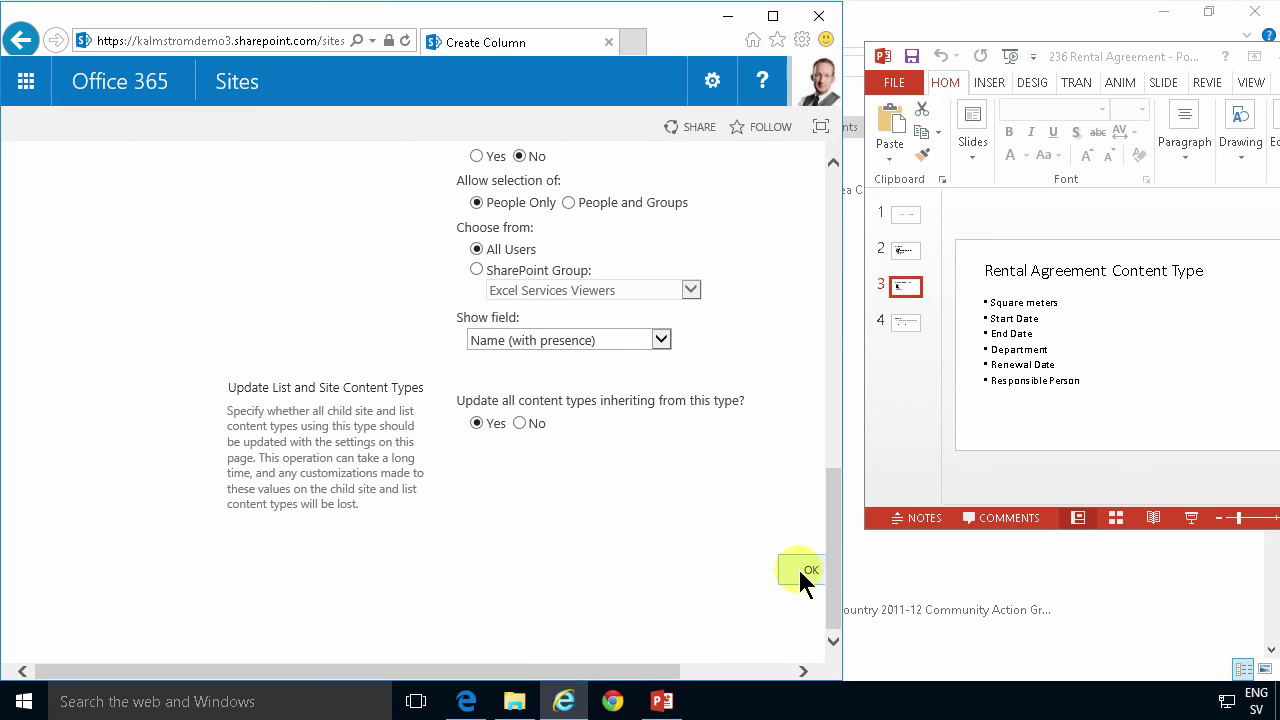
# - Maximize the browser and scroll to the Columns list showing all Rental Agreement columns
pyautogui.click(773, 17)
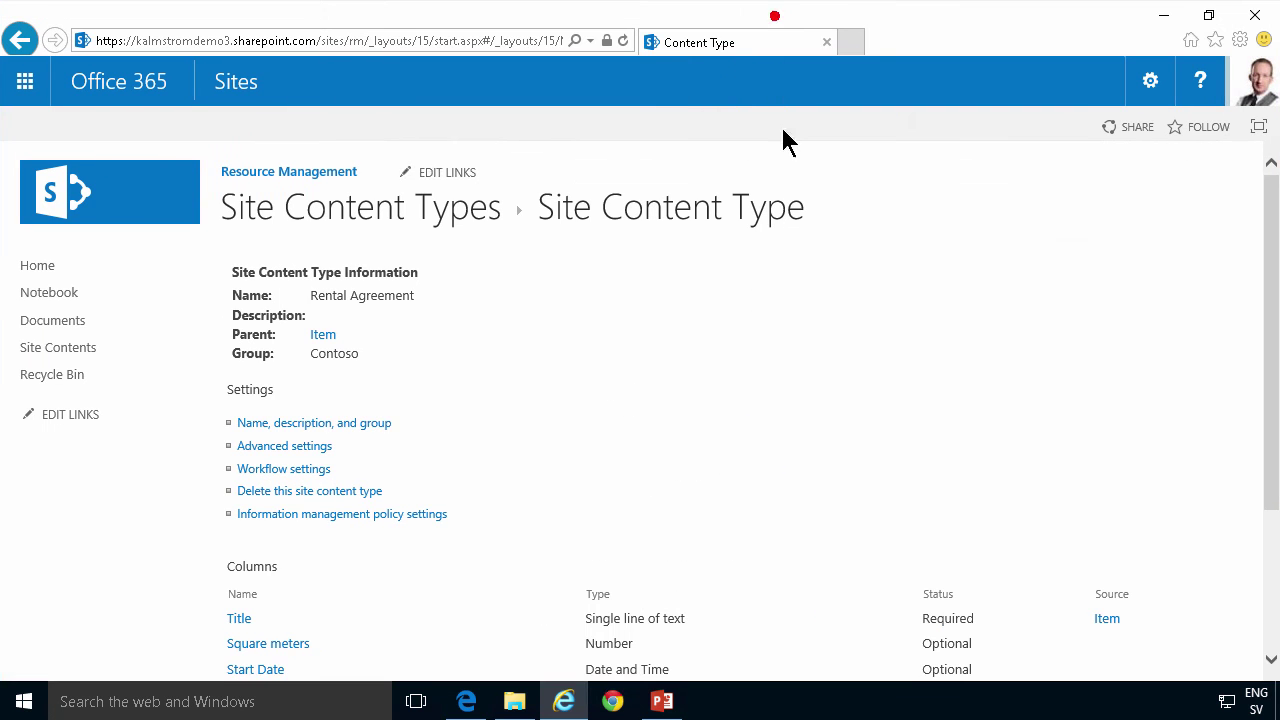
pyautogui.scroll(-3, 514, 506)
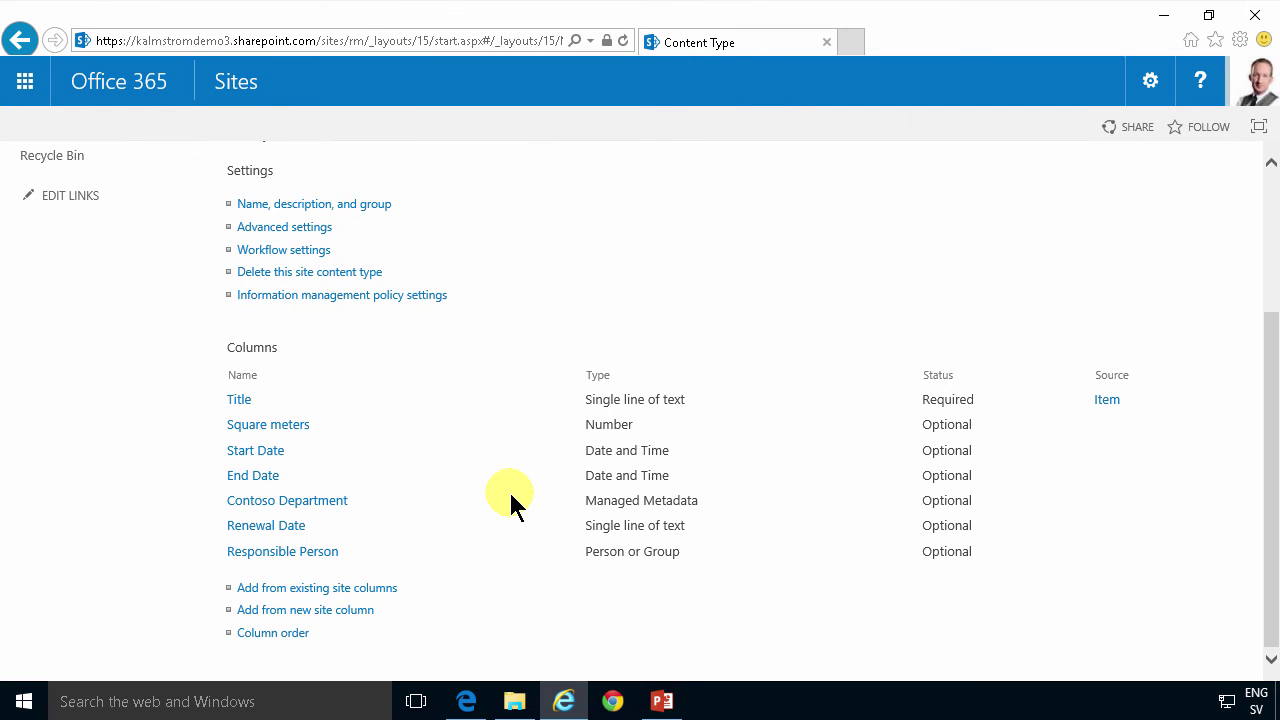